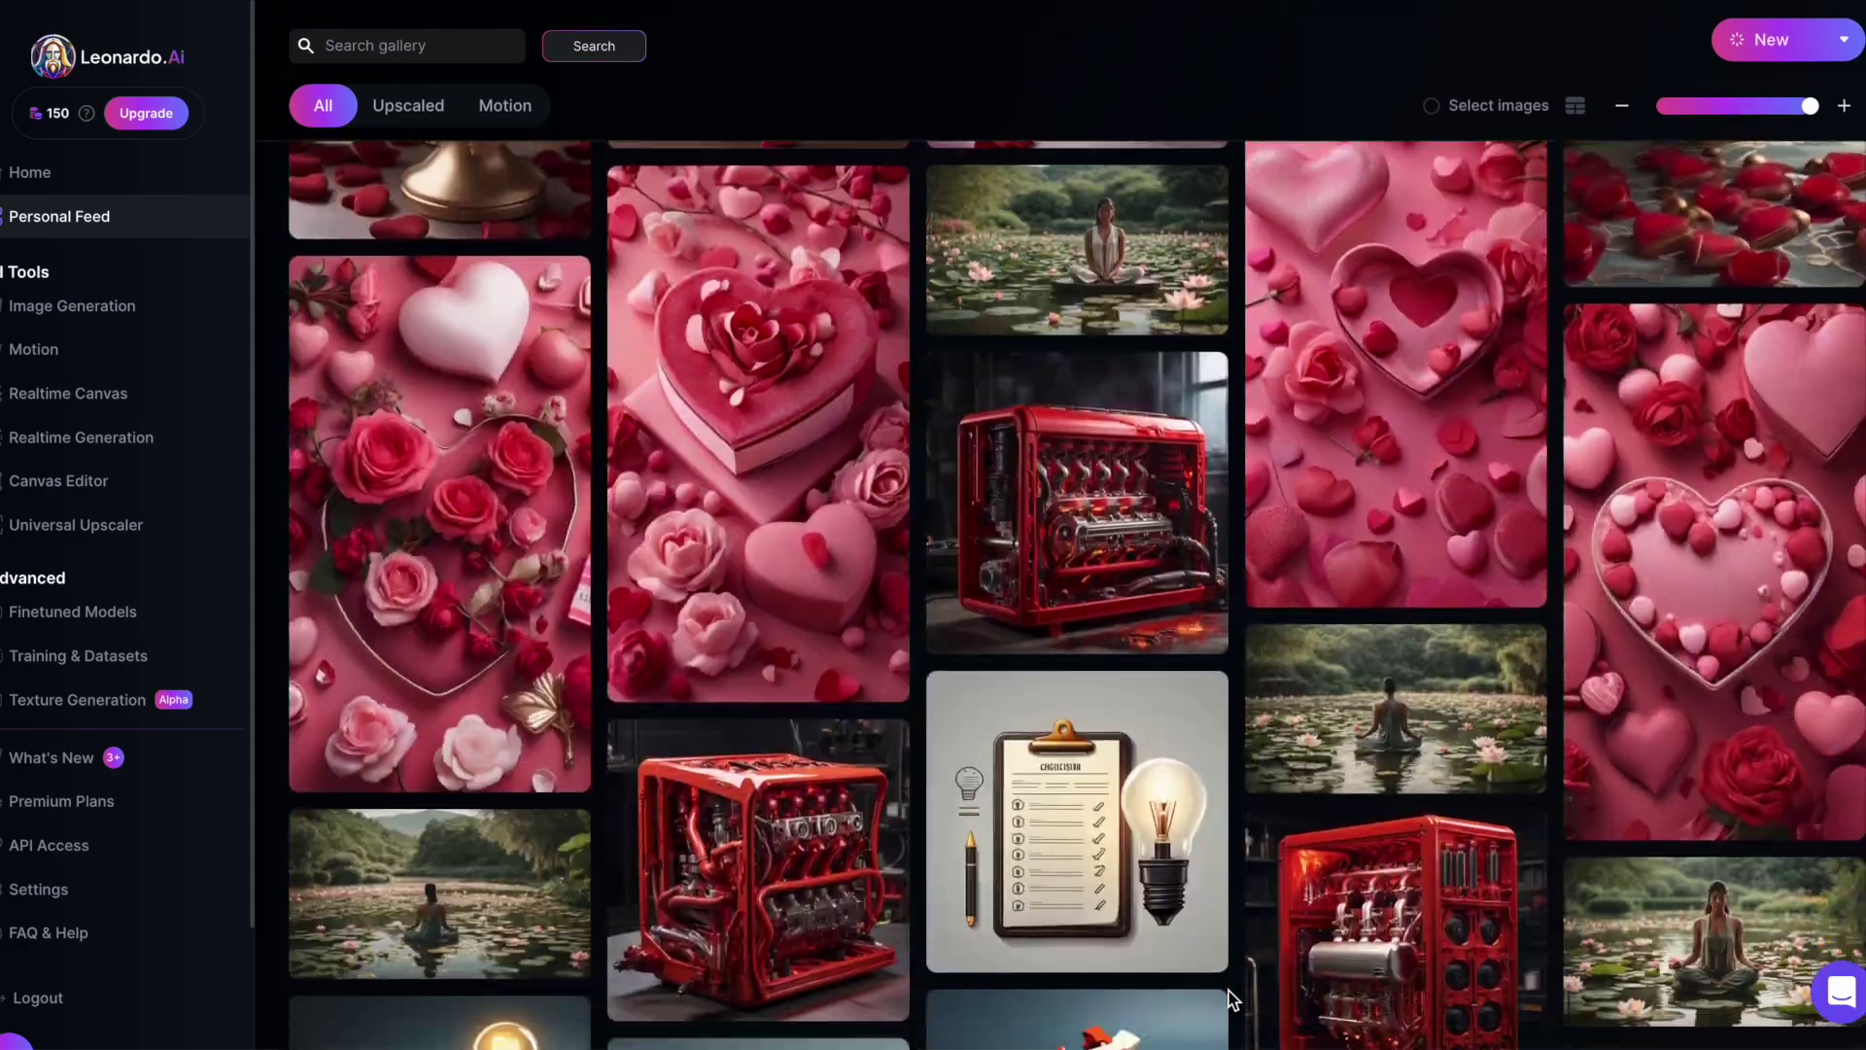
Scroll down through the Personal Feed gallery of generated images
scroll(1233, 999, "down", 20)
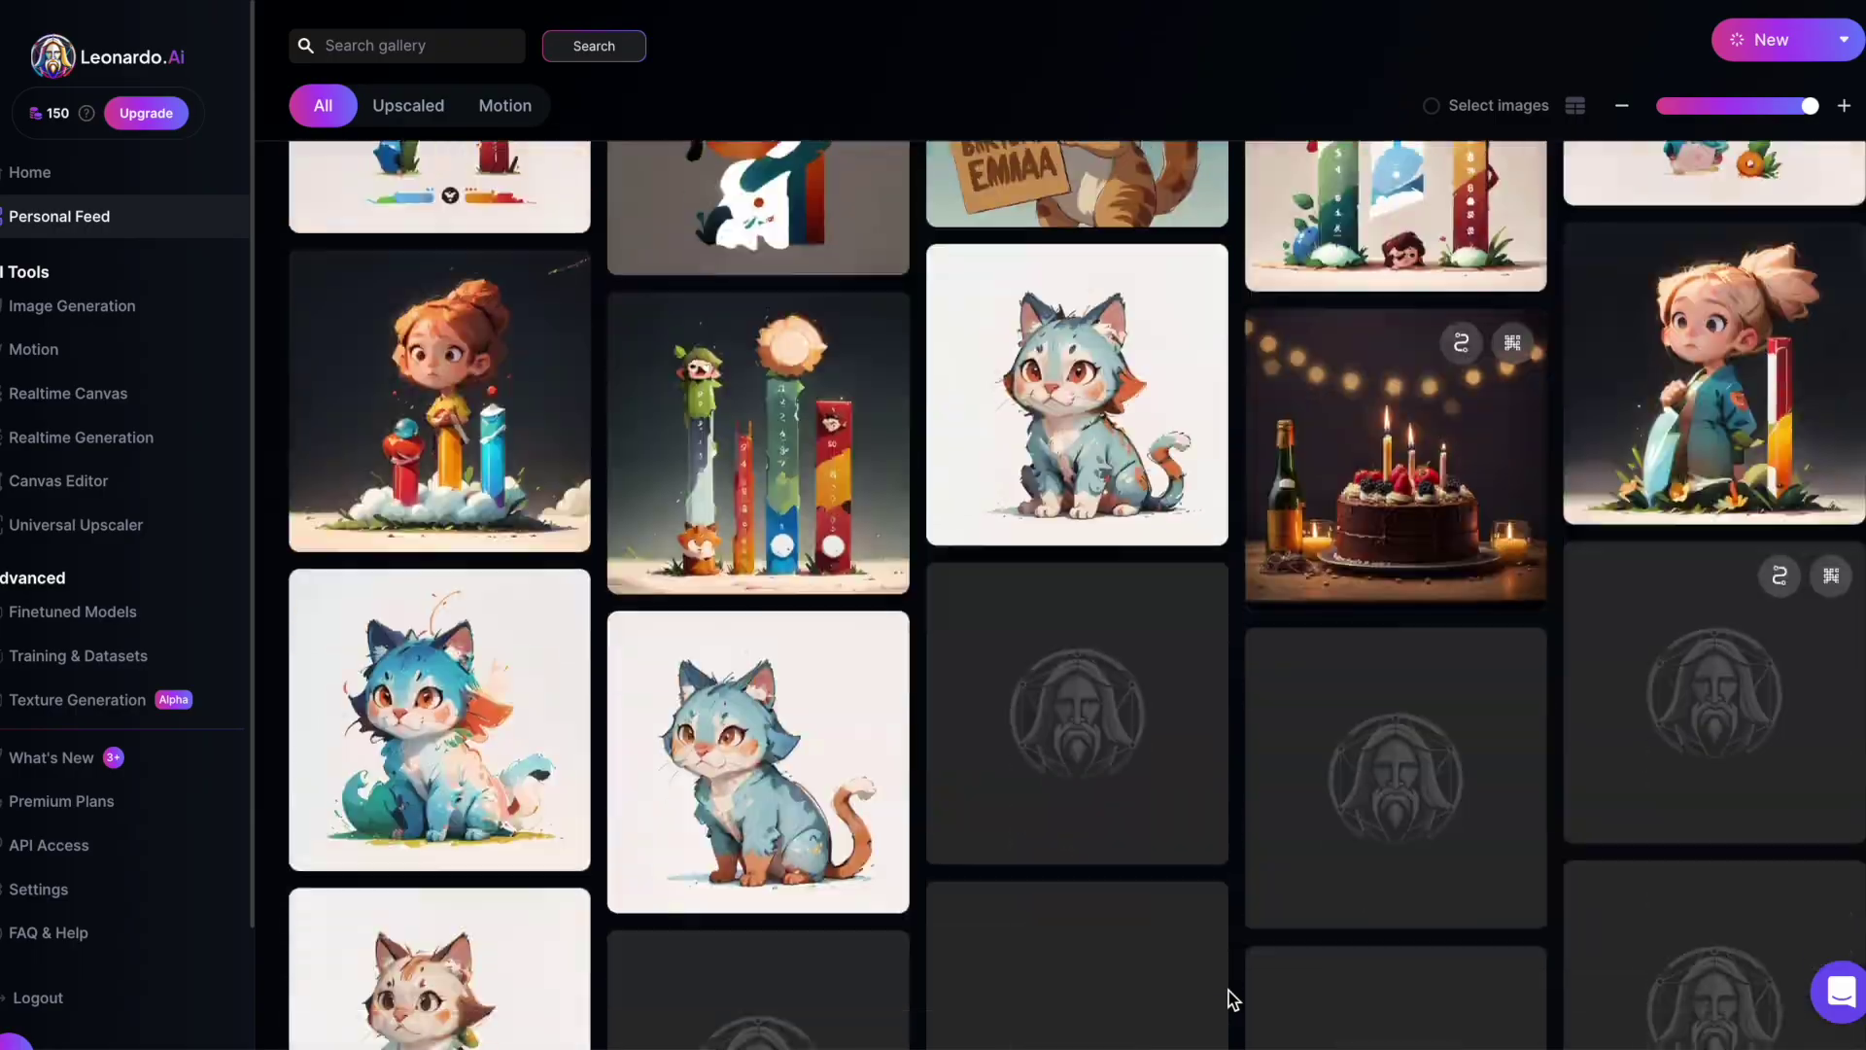
scroll(1228, 989, "down", 20)
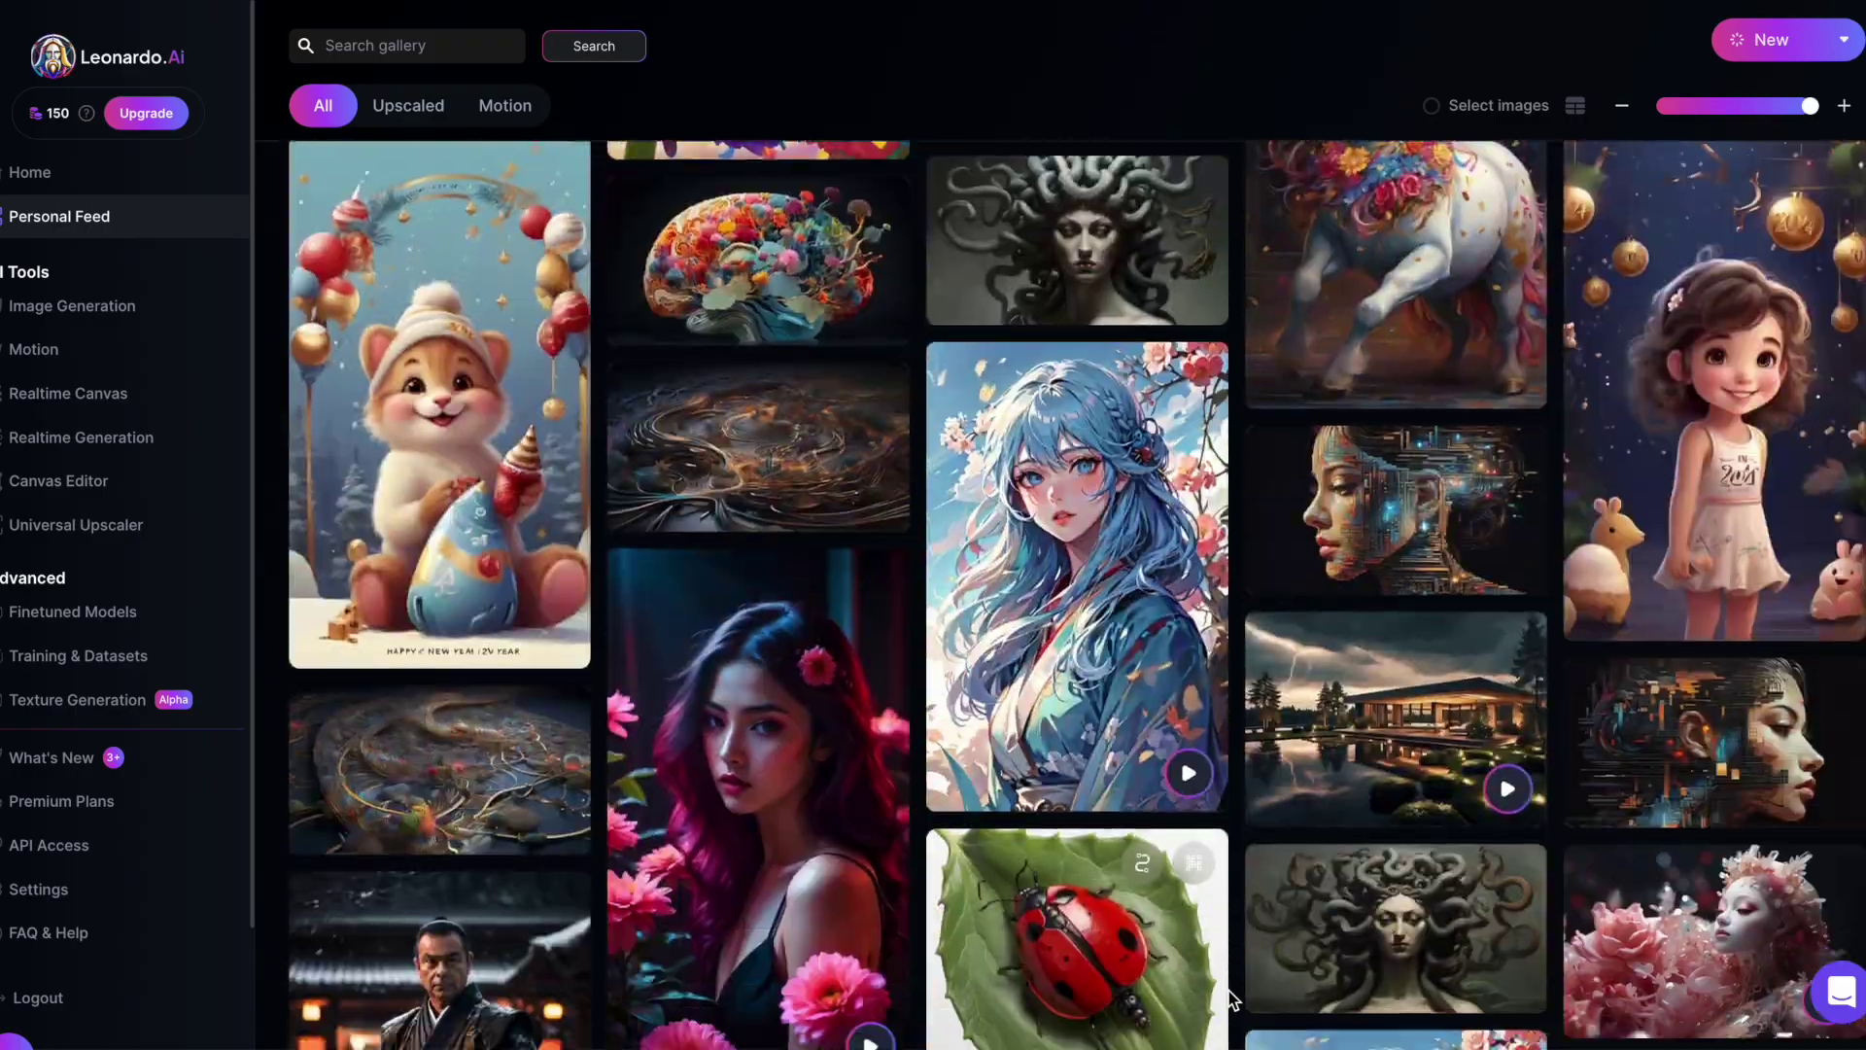
scroll(1228, 989, "down", 10)
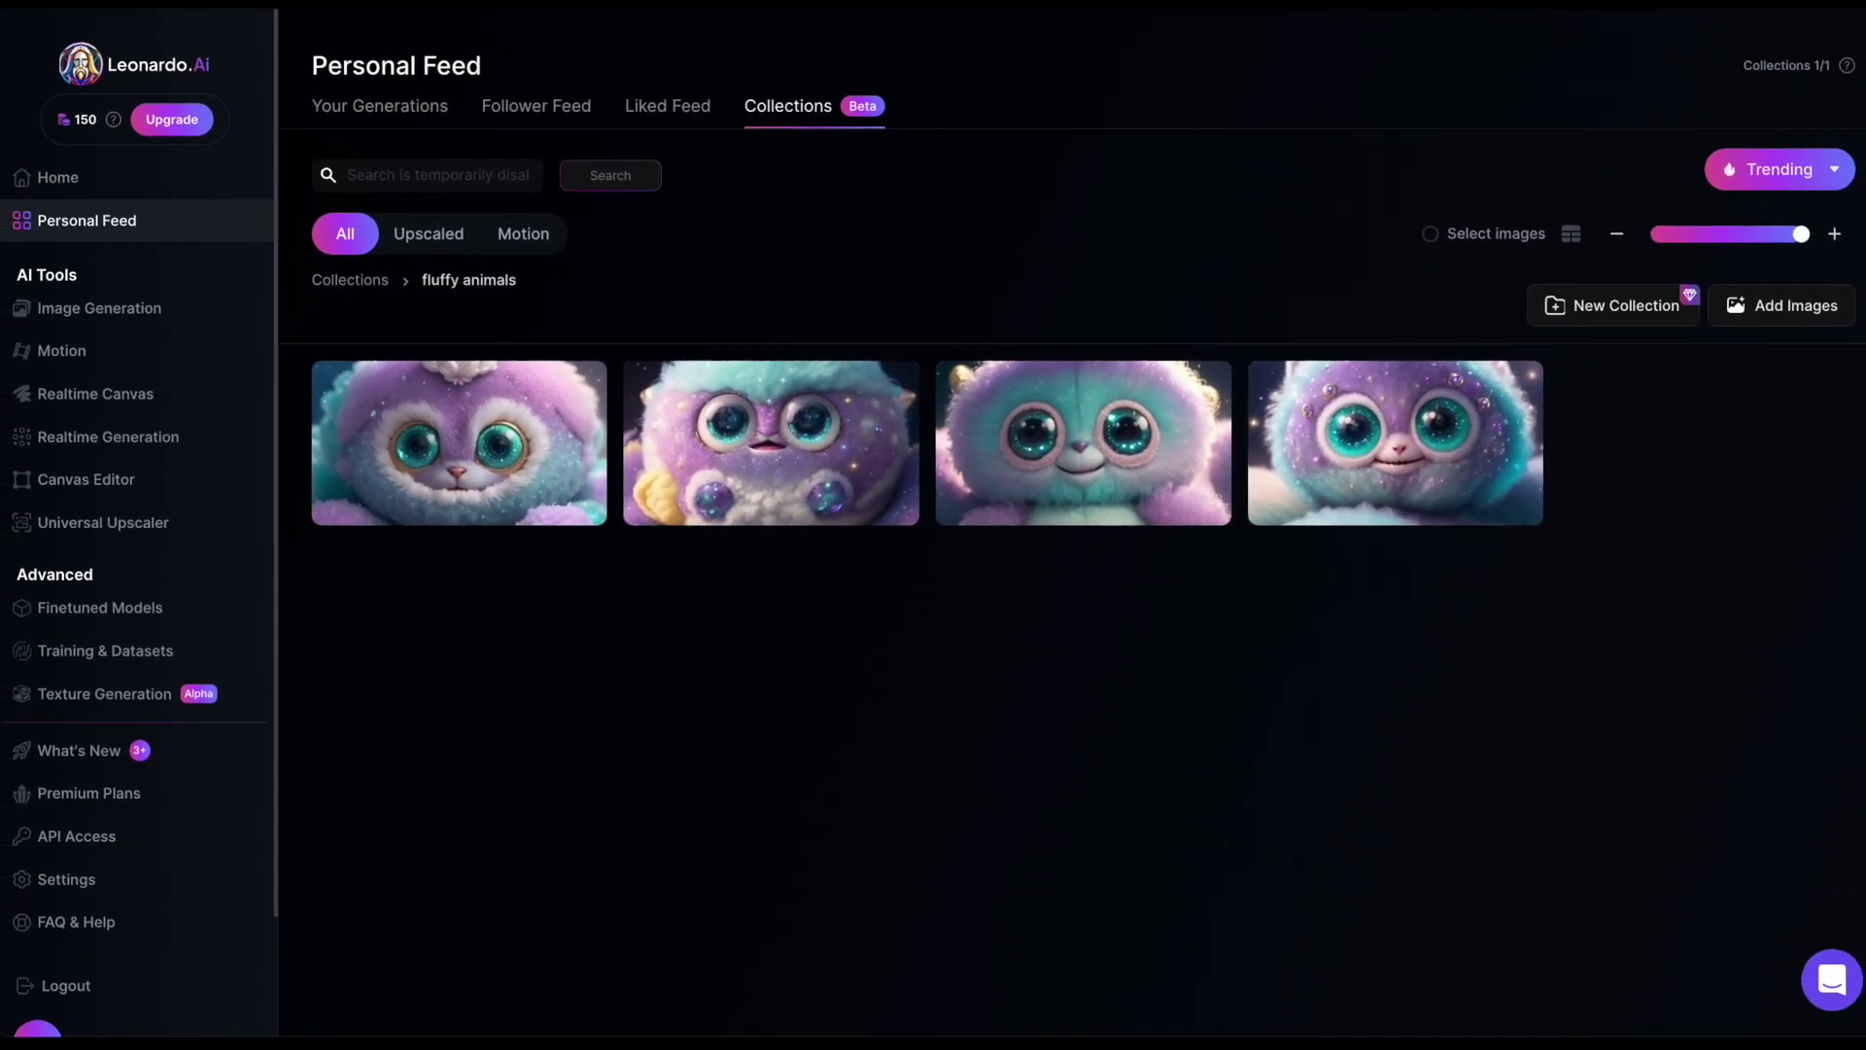
Rename the fluffy animals collection to 'so fluffy'
left_click(588, 498)
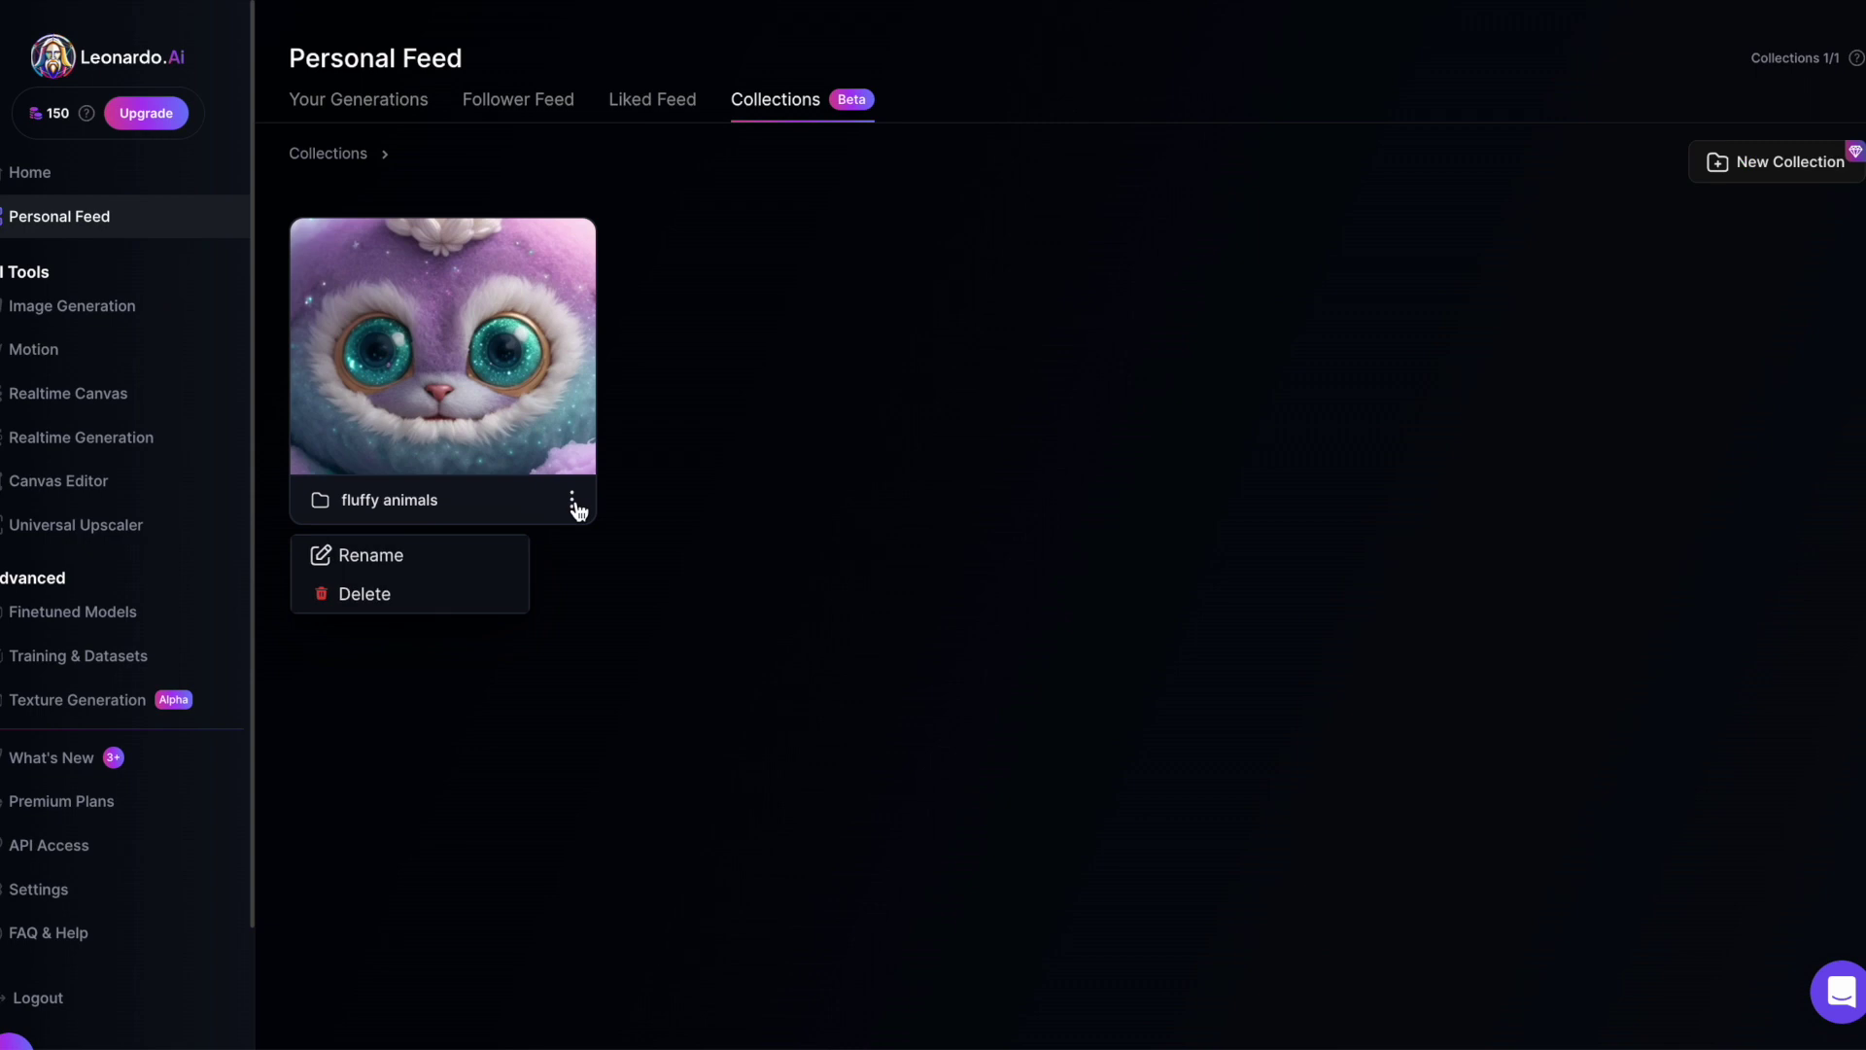
left_click(457, 562)
type("so fluffy!")
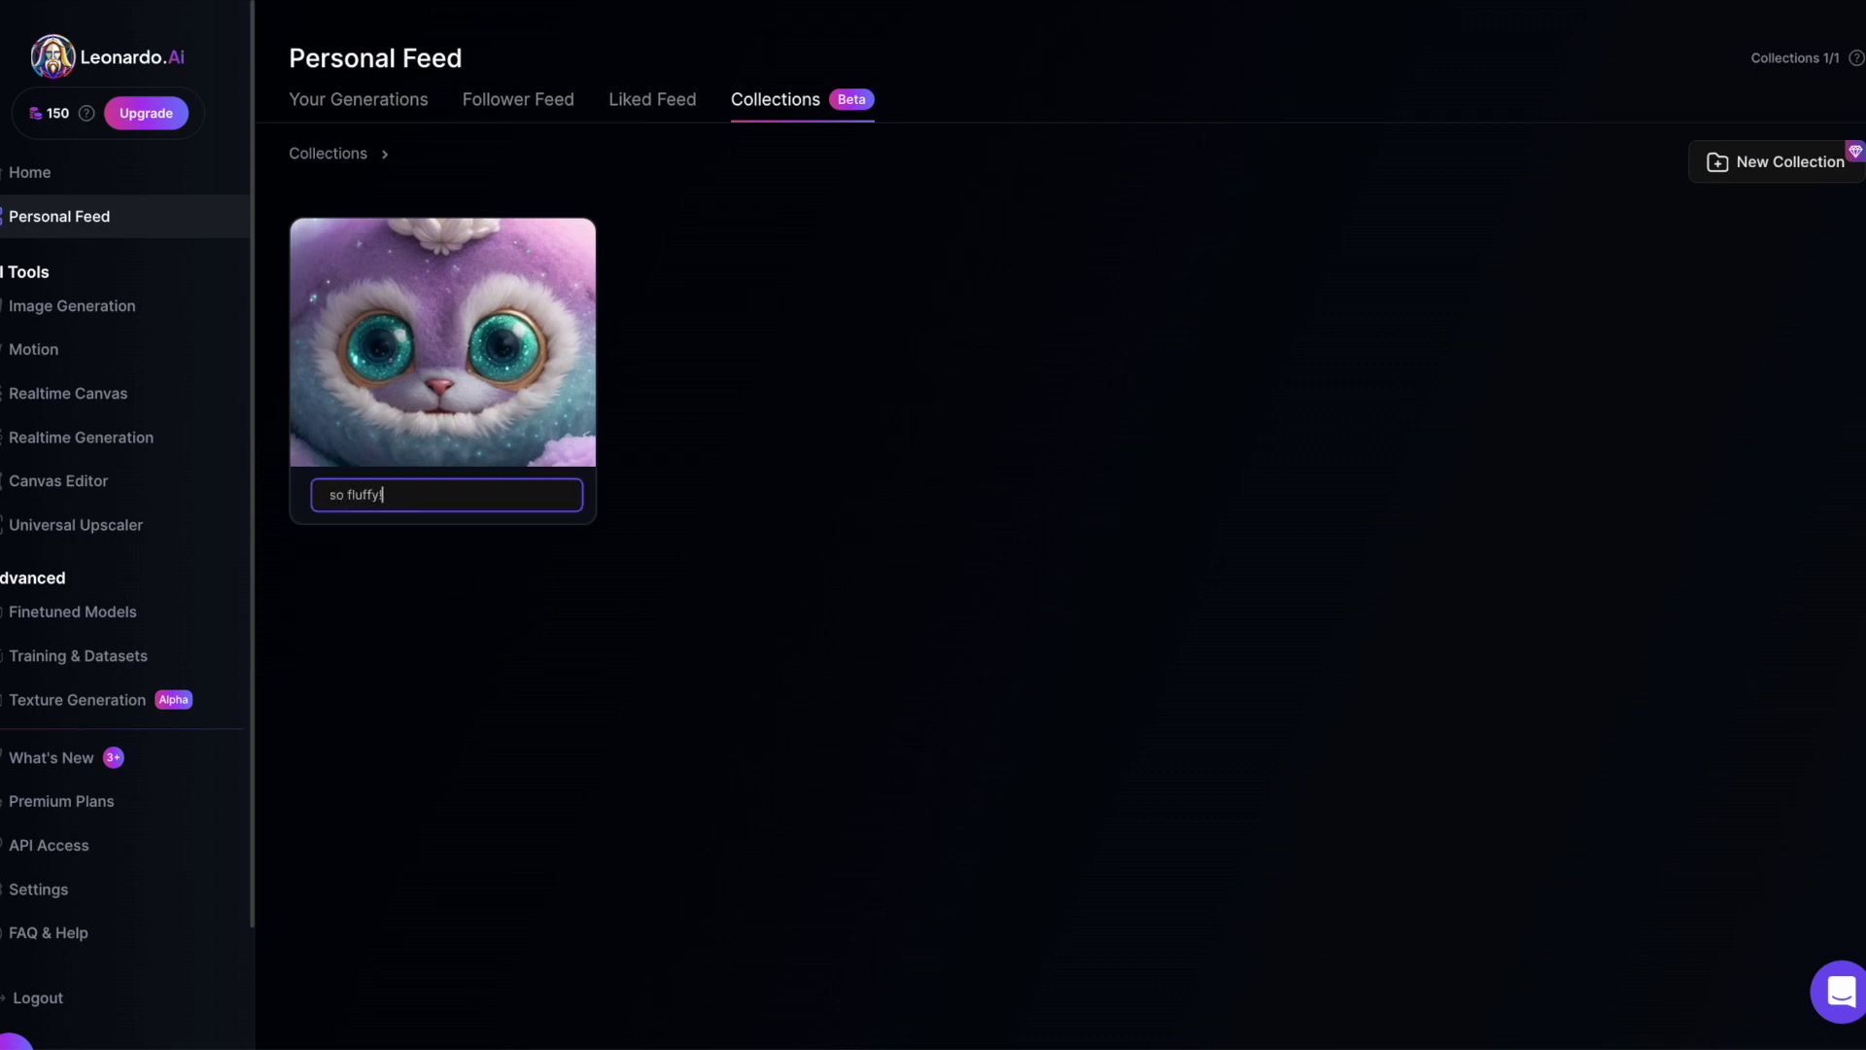
key("Return")
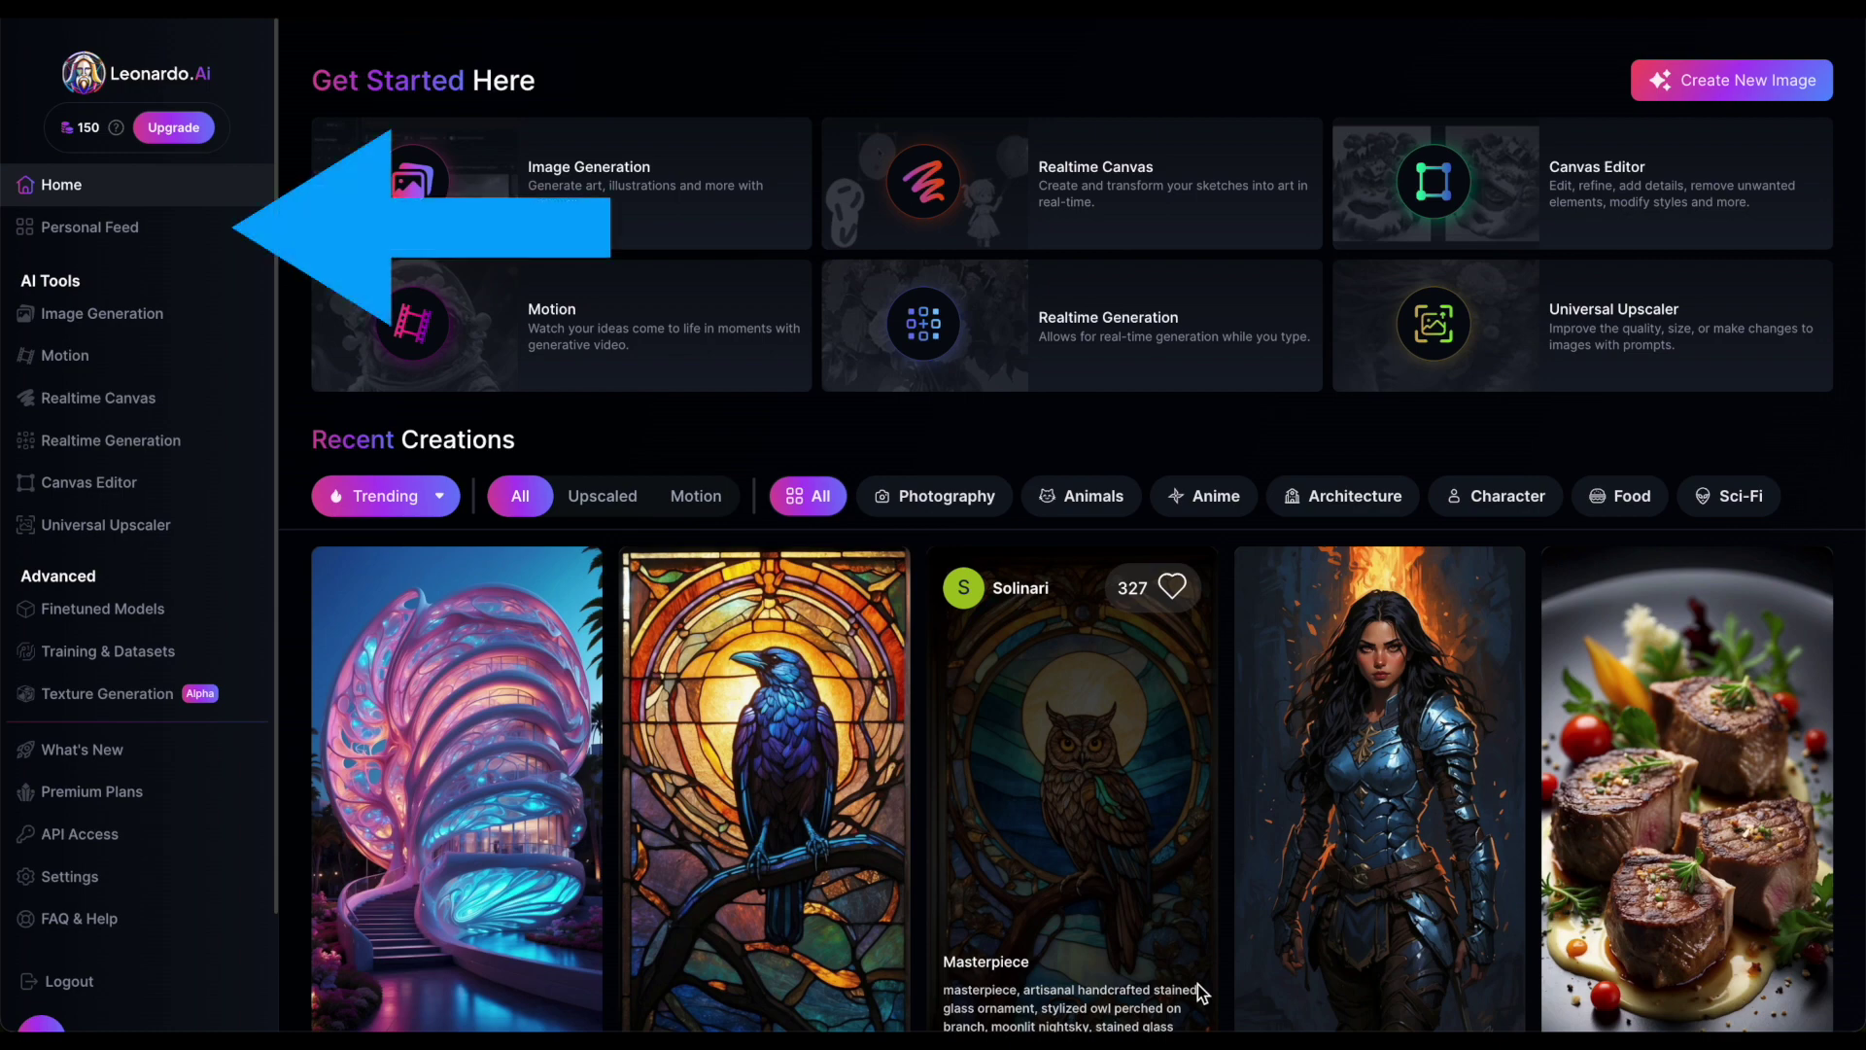
In Personal Feed, turn on image selection and pick the four fluffy creature images
left_click(139, 234)
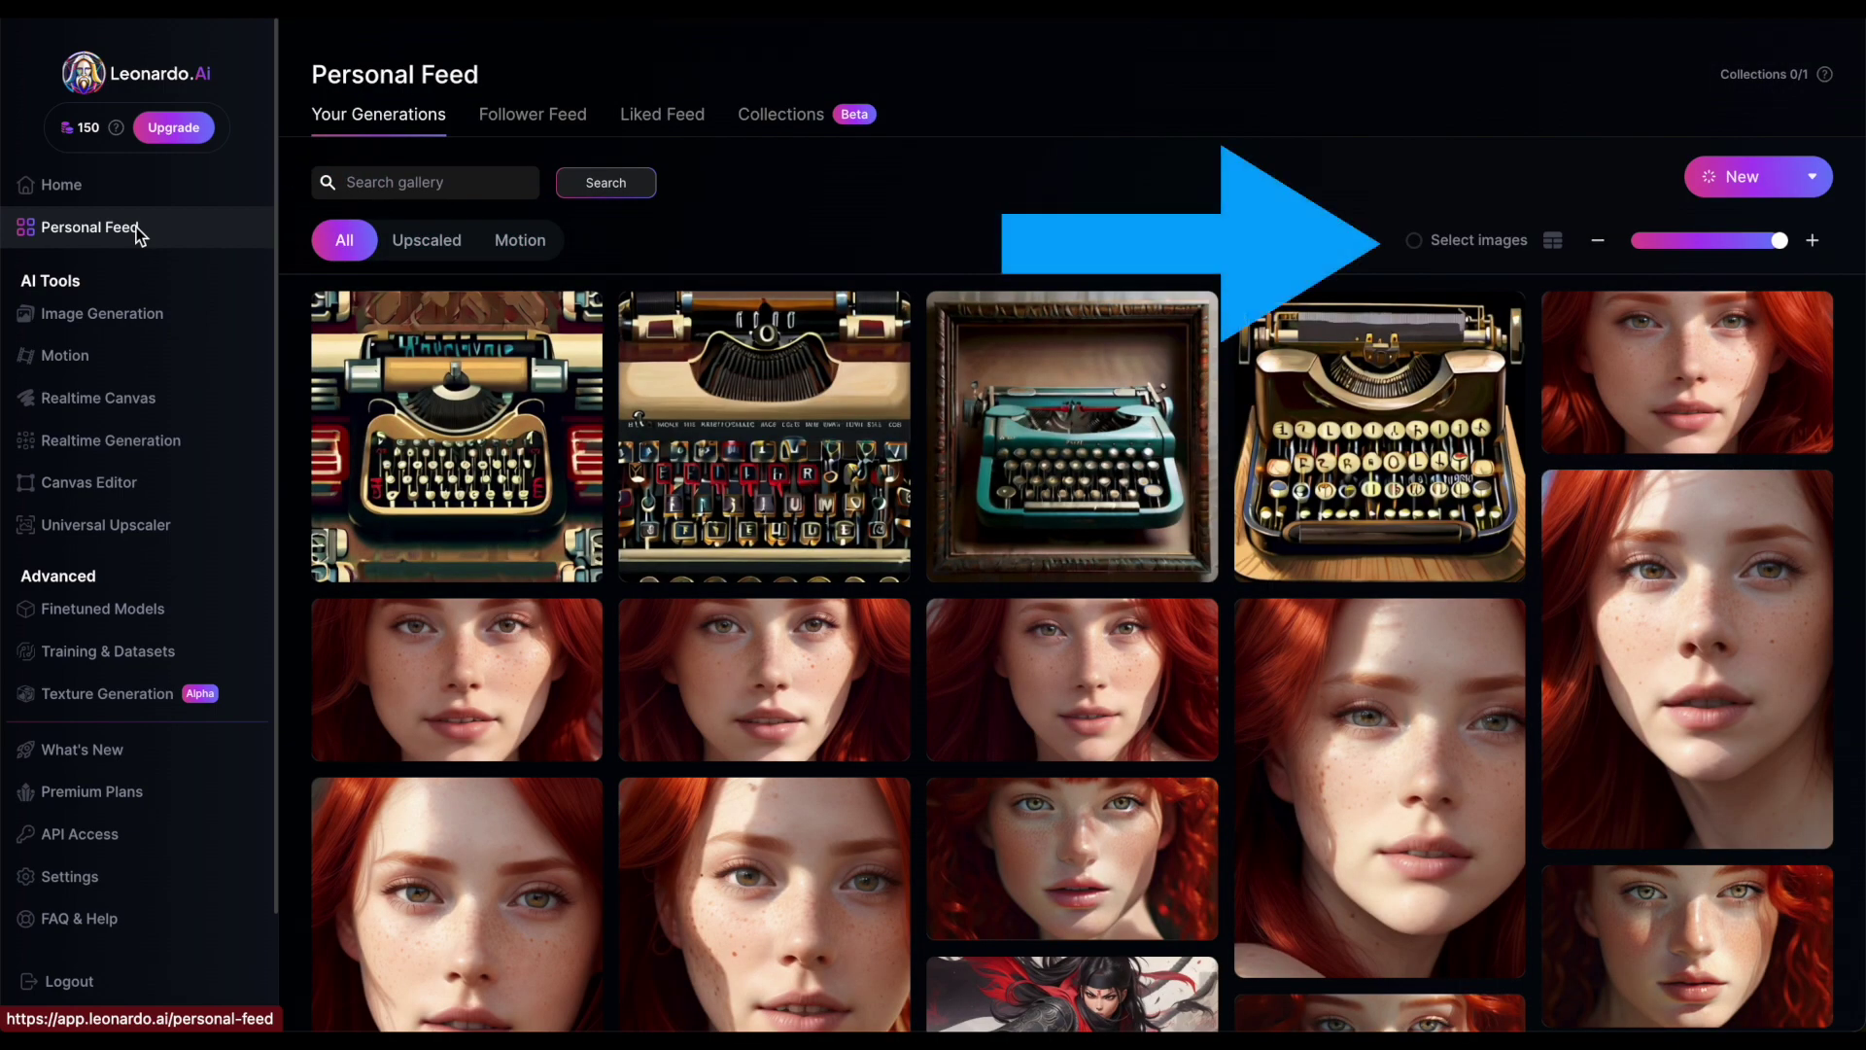
left_click(1415, 241)
scroll(1324, 312, "down", 7)
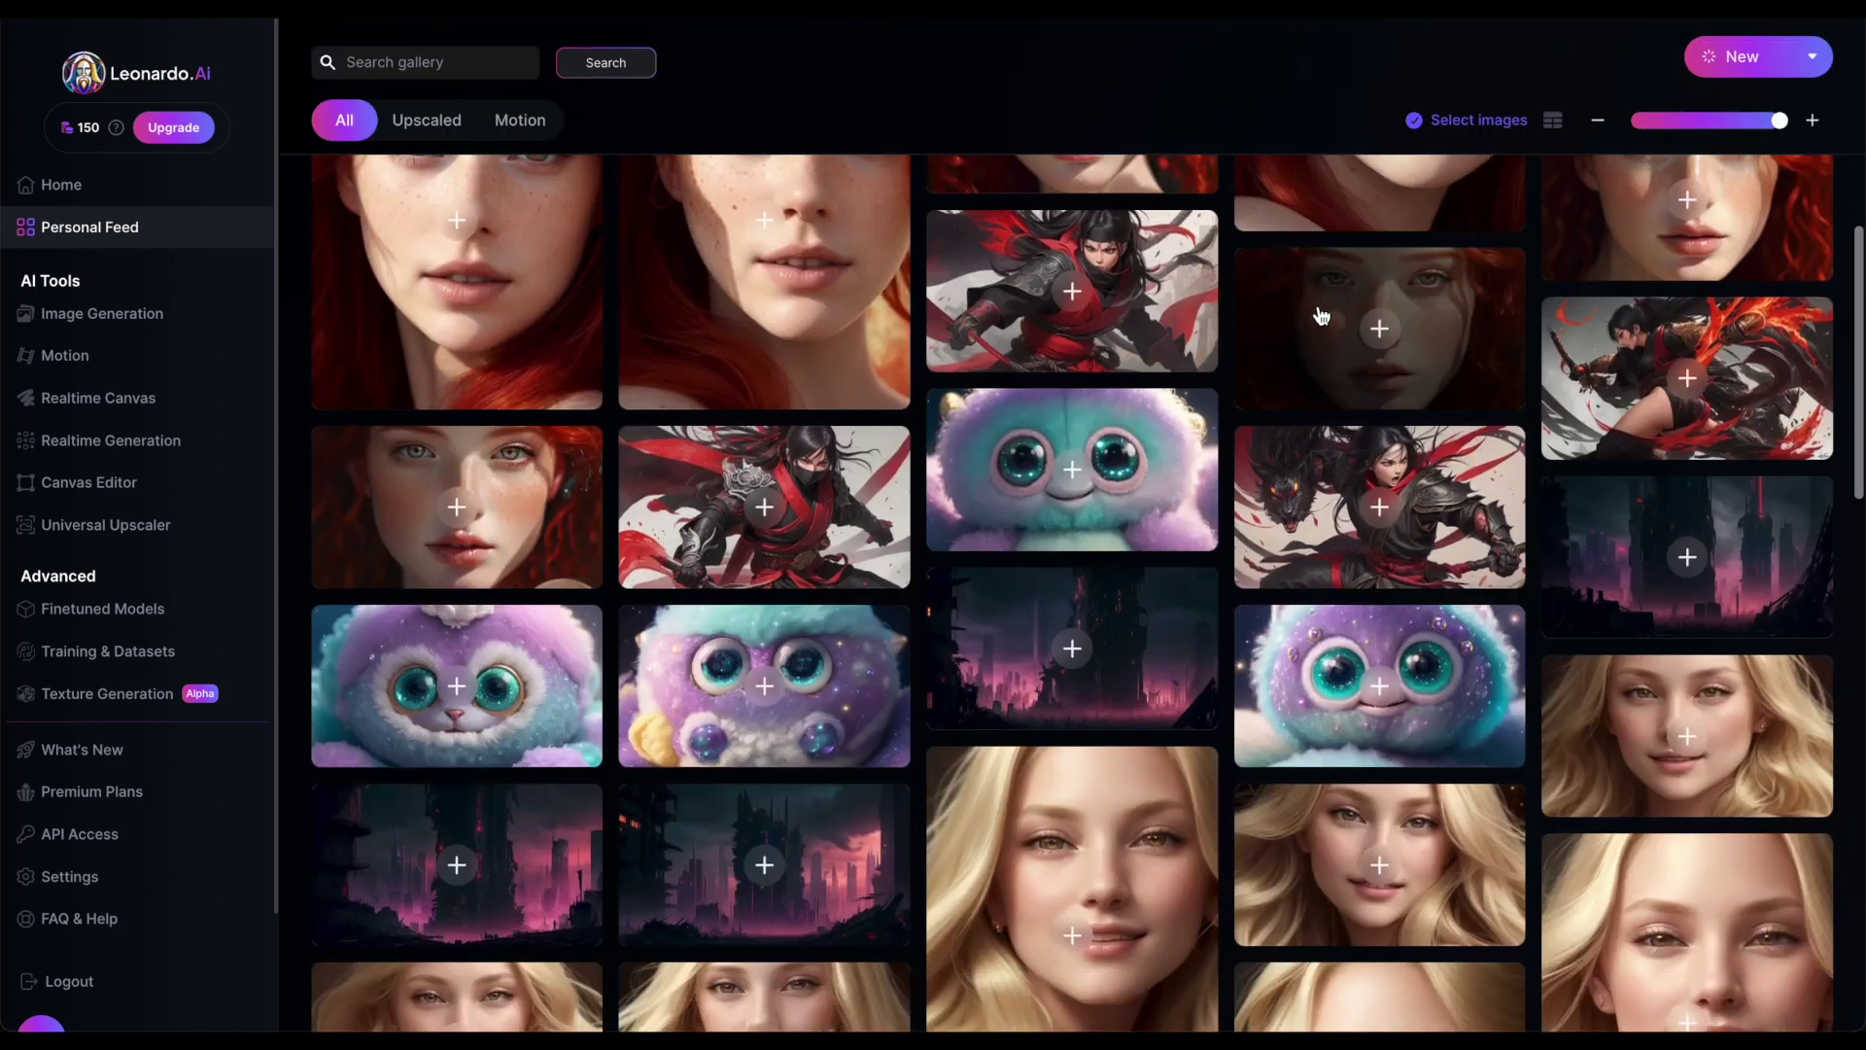
left_click(993, 355)
left_click(438, 607)
left_click(748, 607)
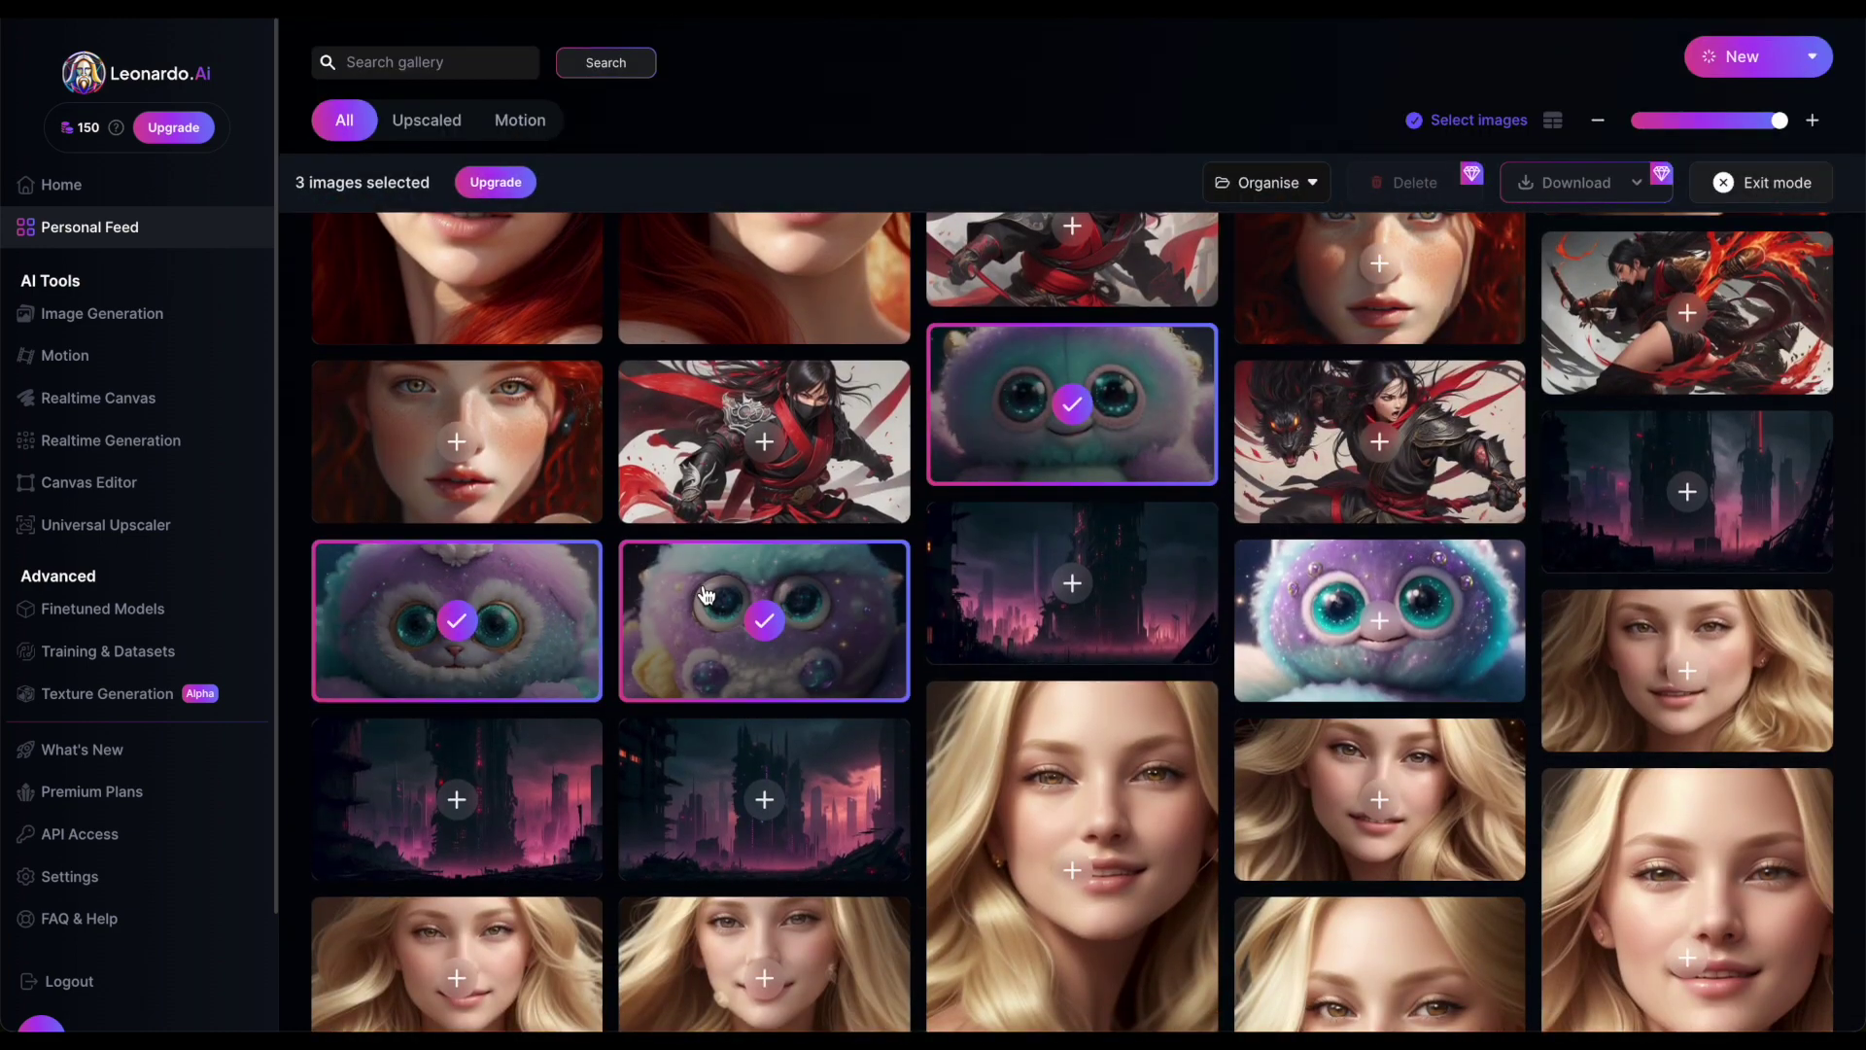
left_click(1309, 592)
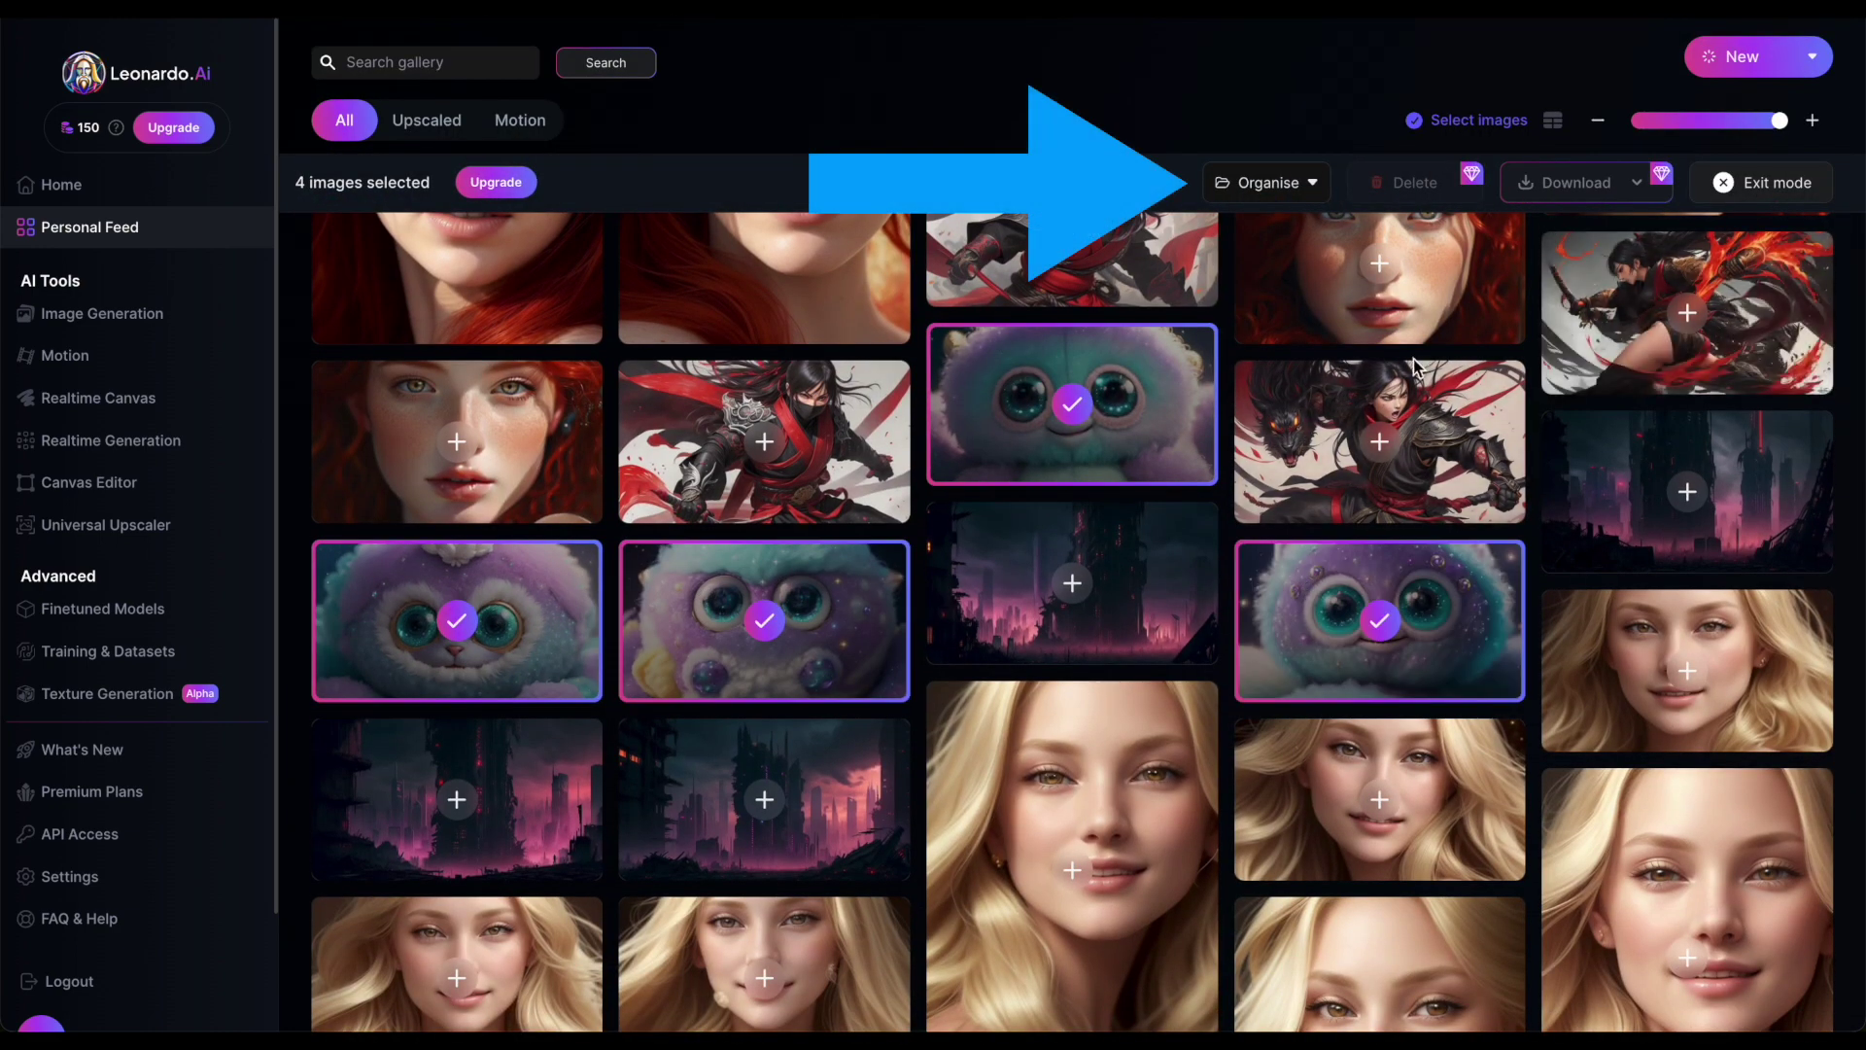
Create a new collection named 'fluffy animals' from the Organise menu
left_click(1302, 186)
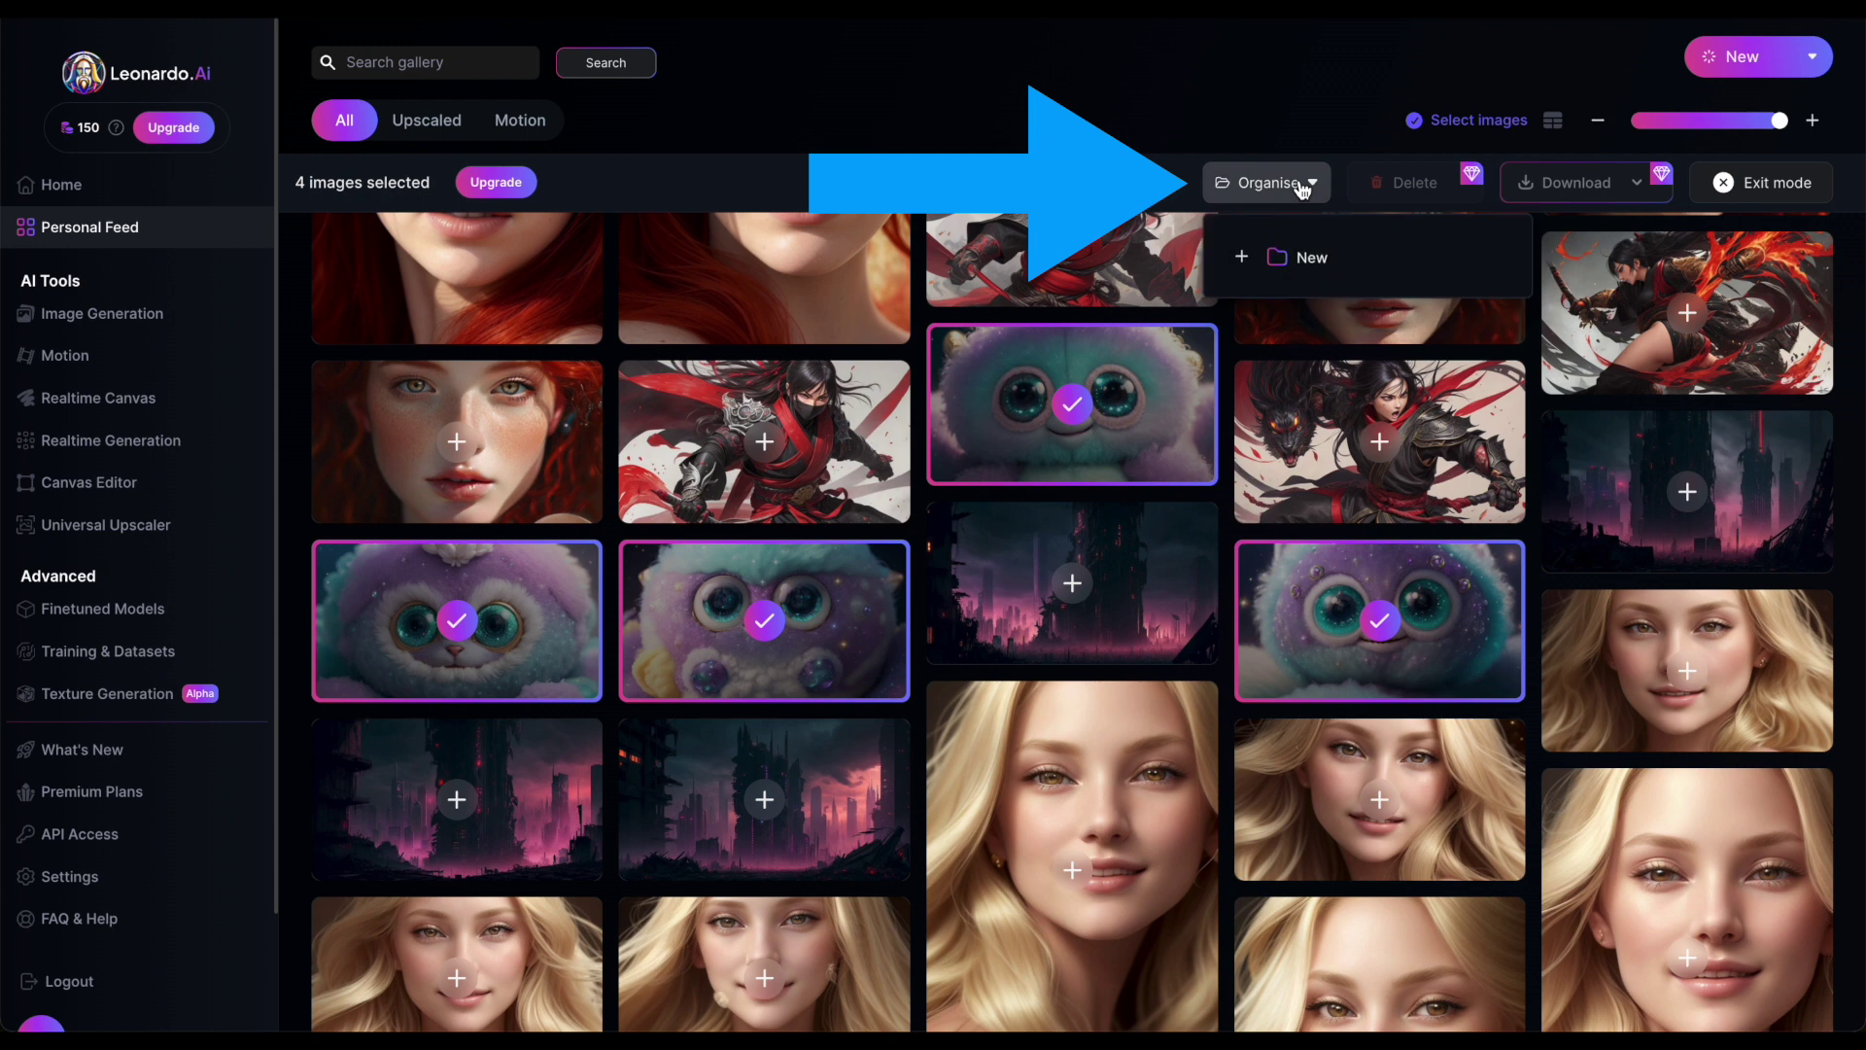
left_click(1243, 259)
type("fluffy animals")
key("Return")
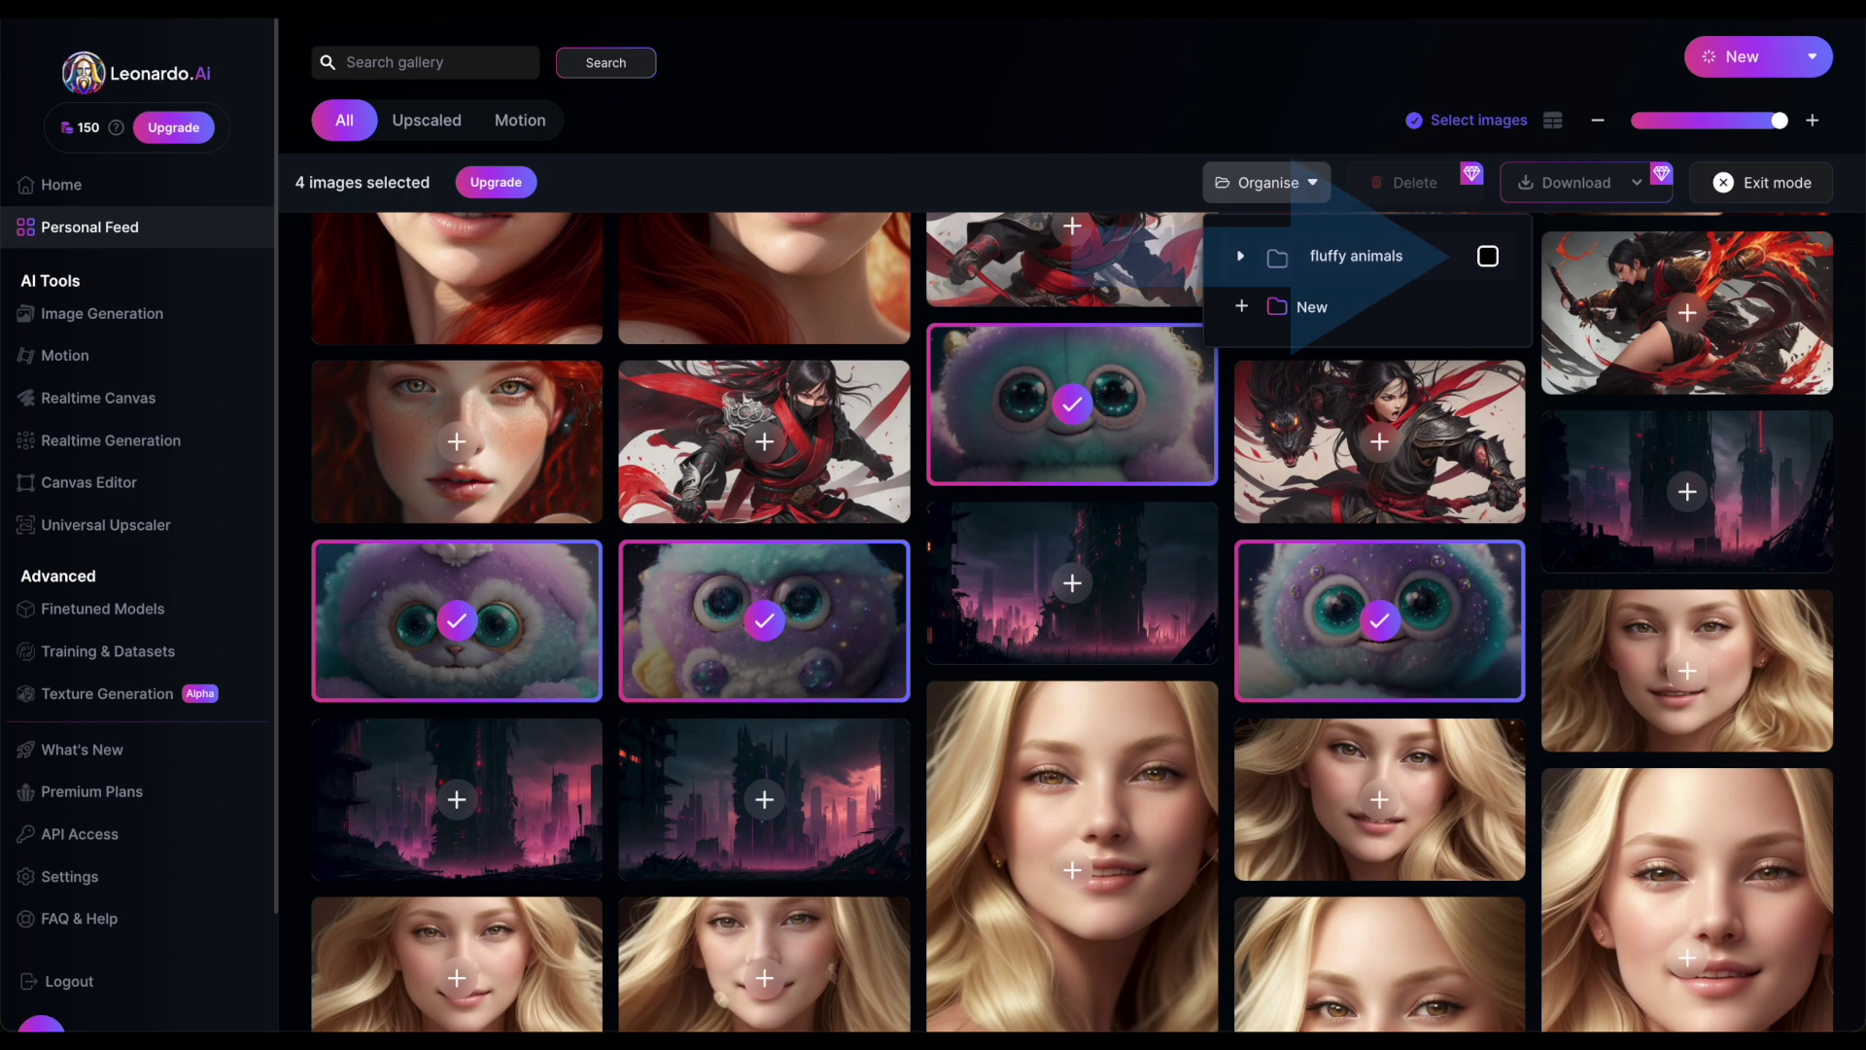
Add the four selected images to fluffy animals and leave selection mode
left_click(1488, 258)
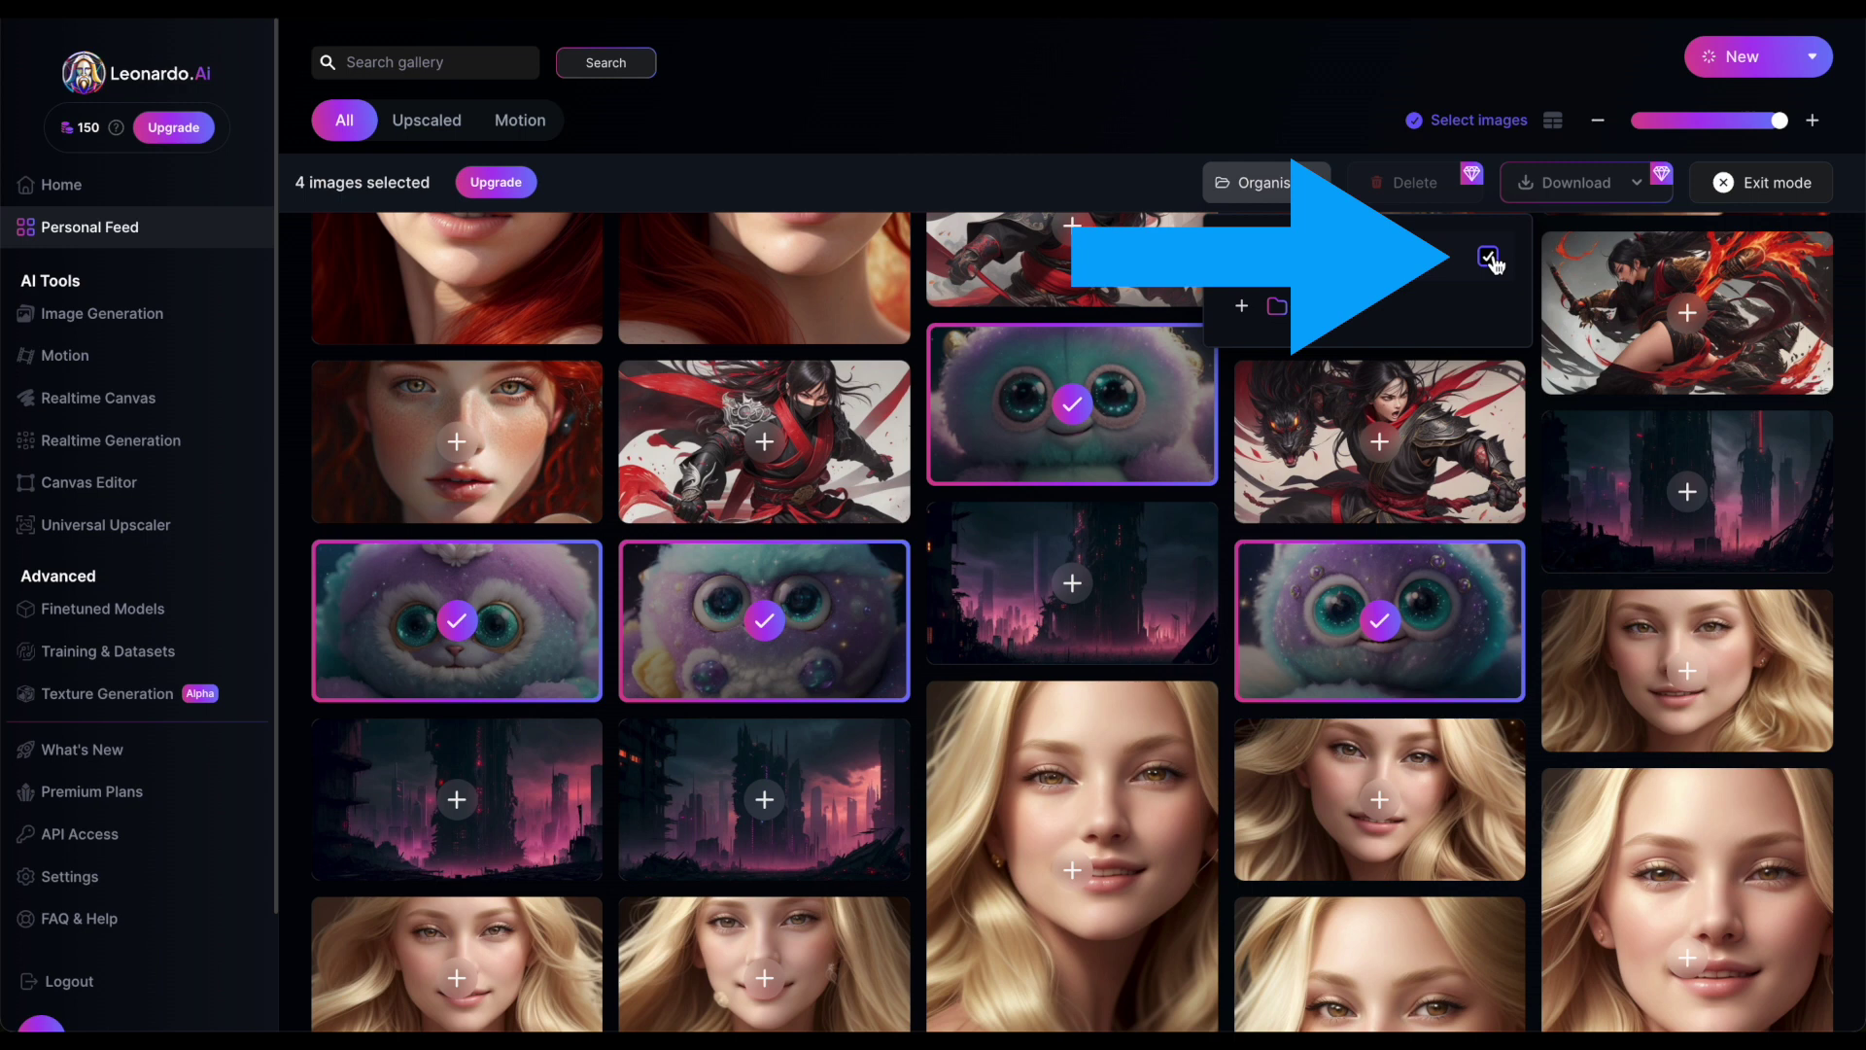
left_click(1489, 258)
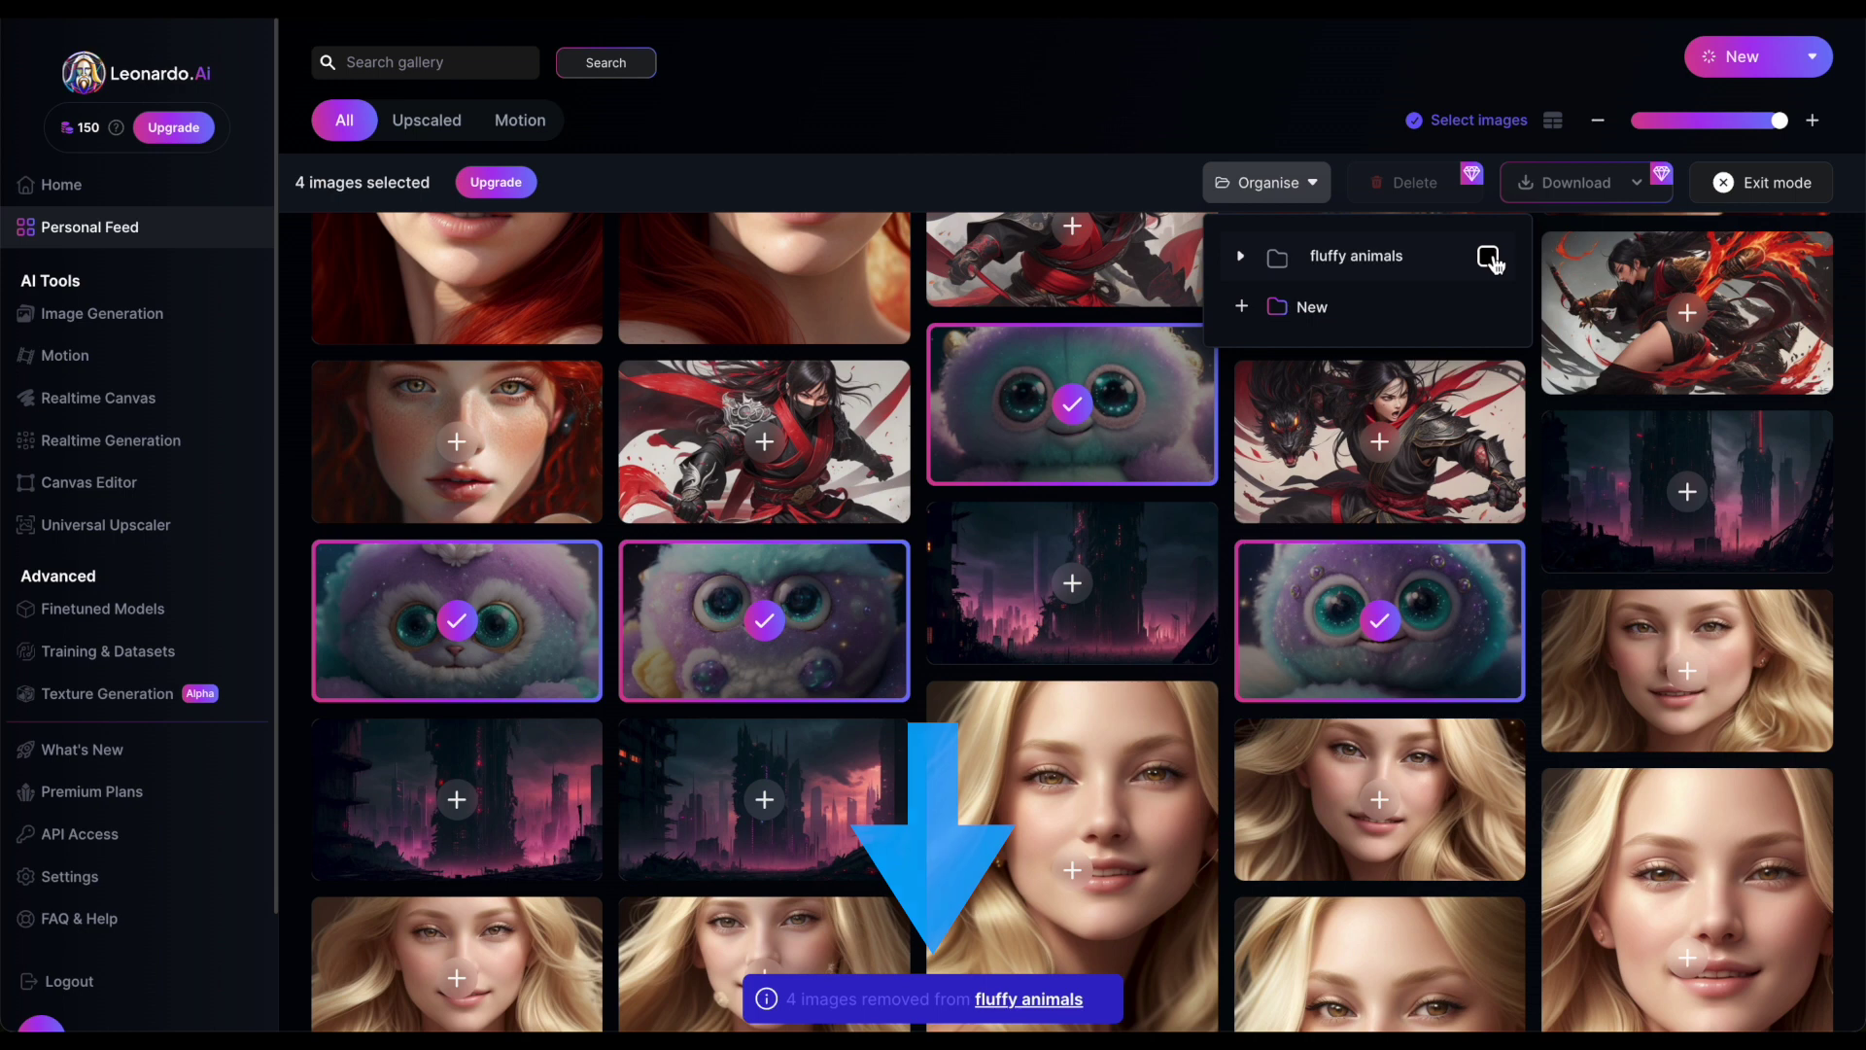
left_click(1489, 258)
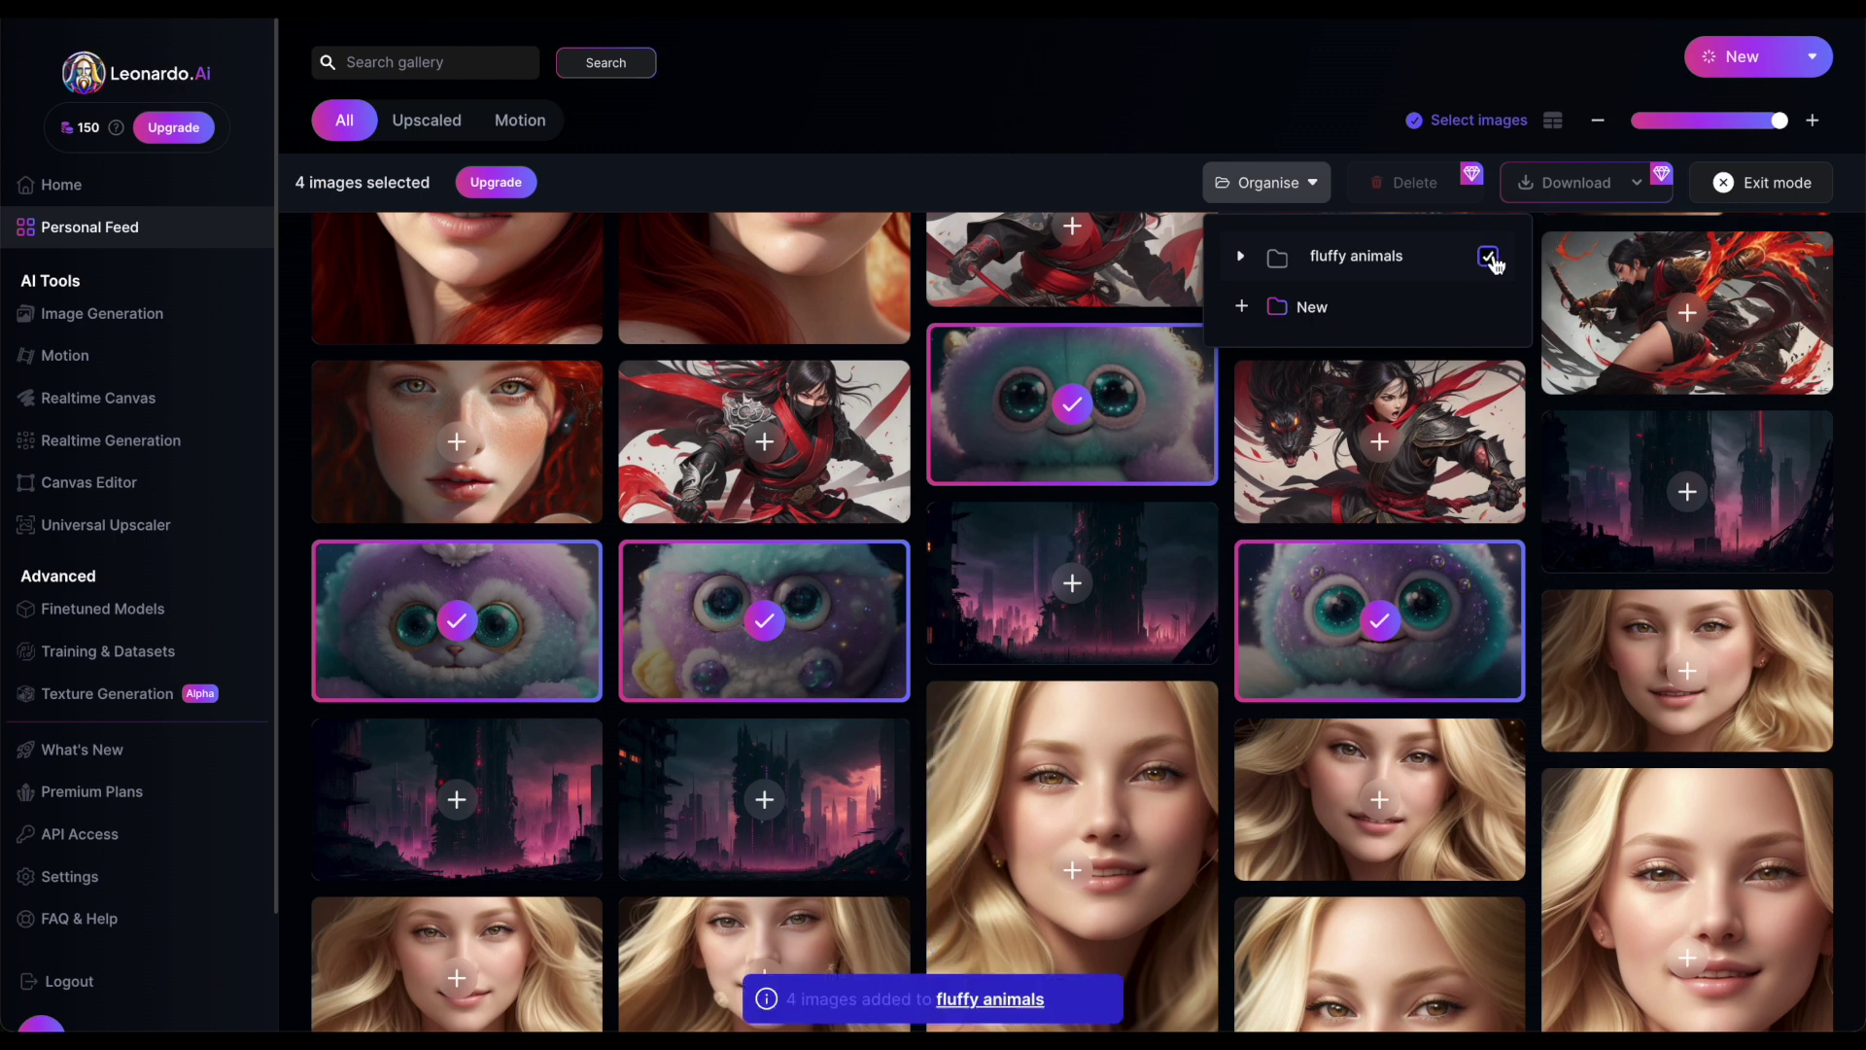
left_click(1764, 191)
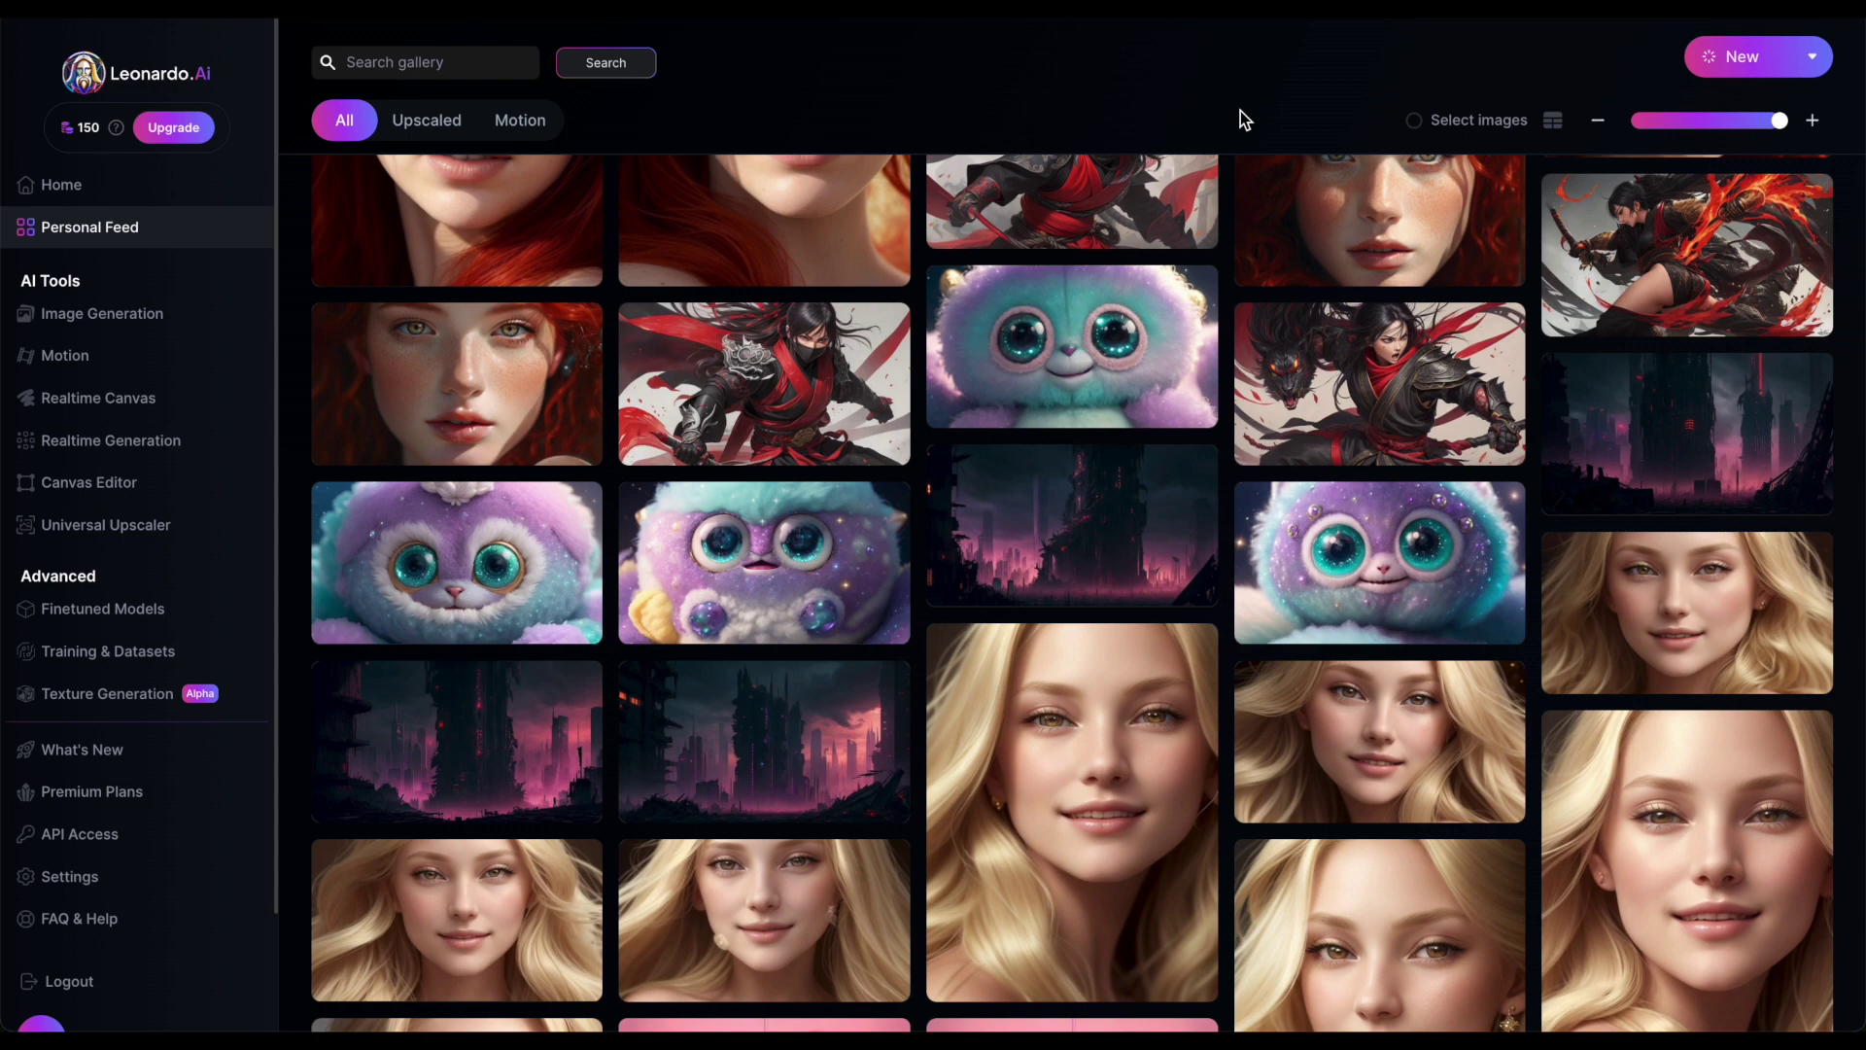
Open the fluffy animals collection and add the typewriter image to it
scroll(1240, 118, "up", 10)
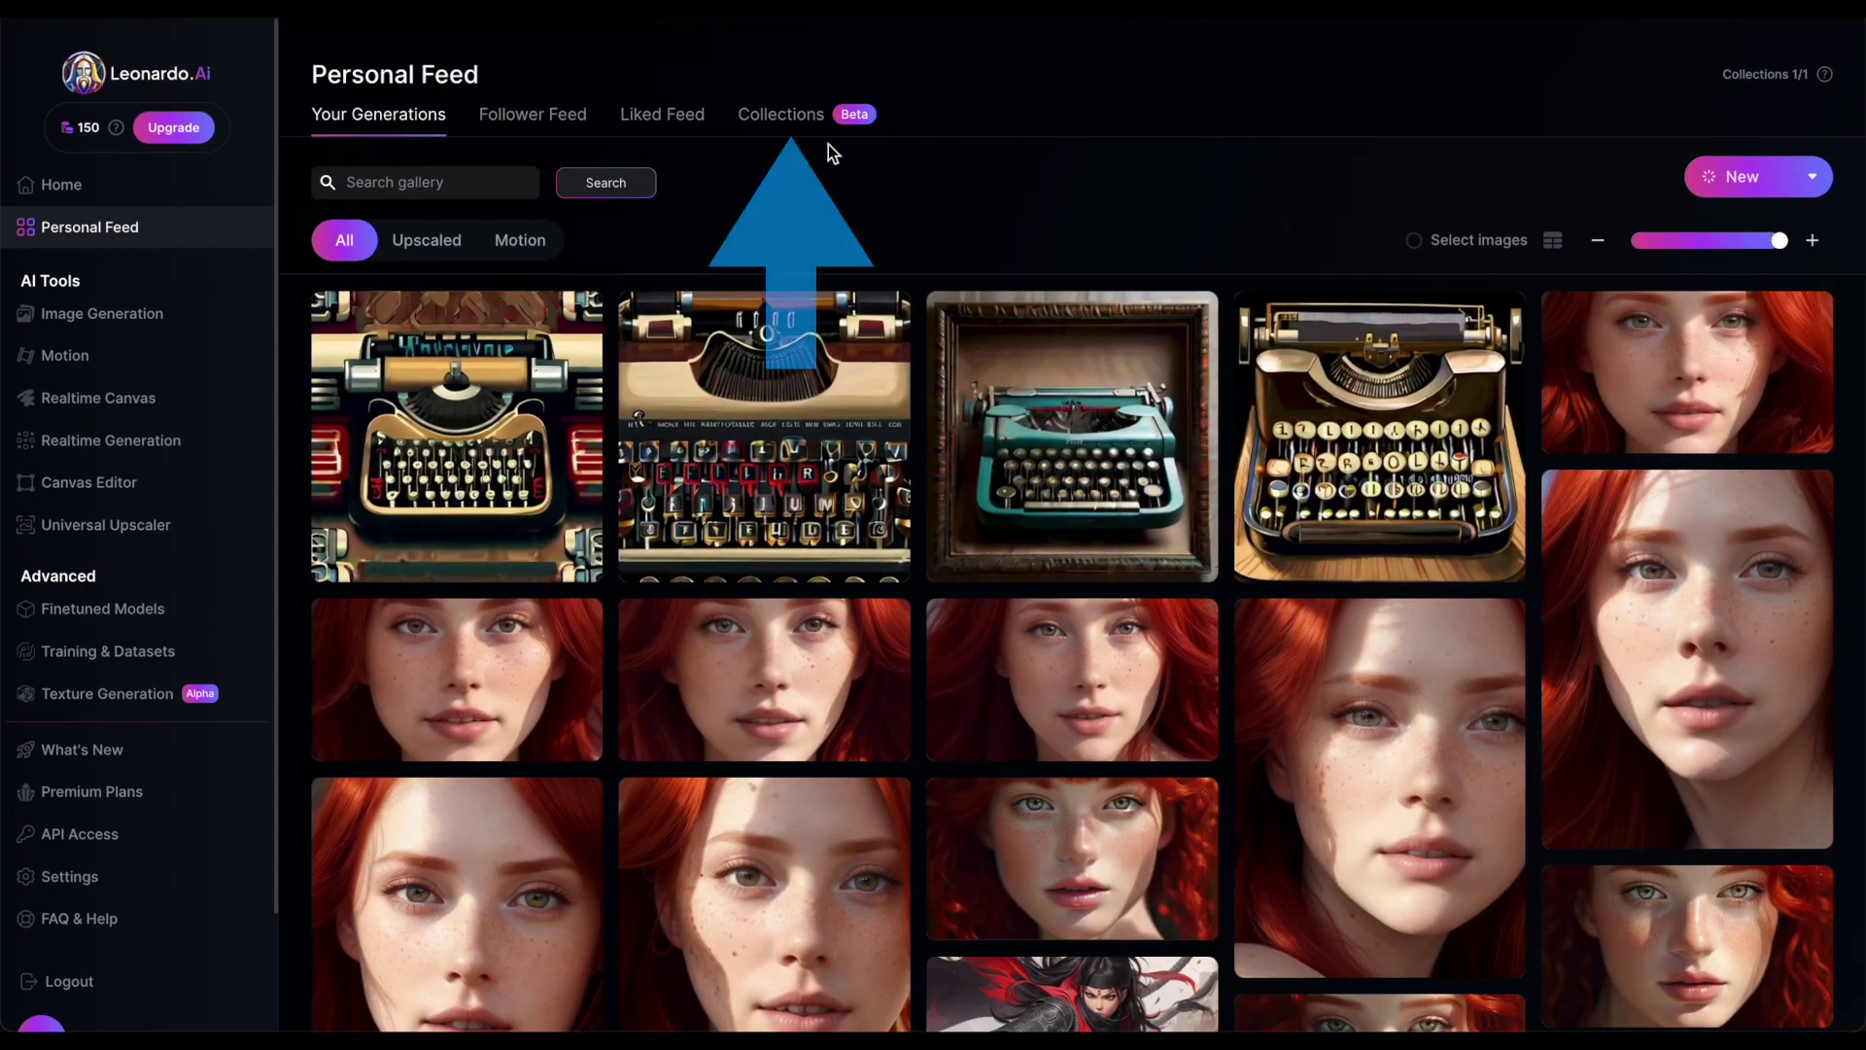
left_click(768, 126)
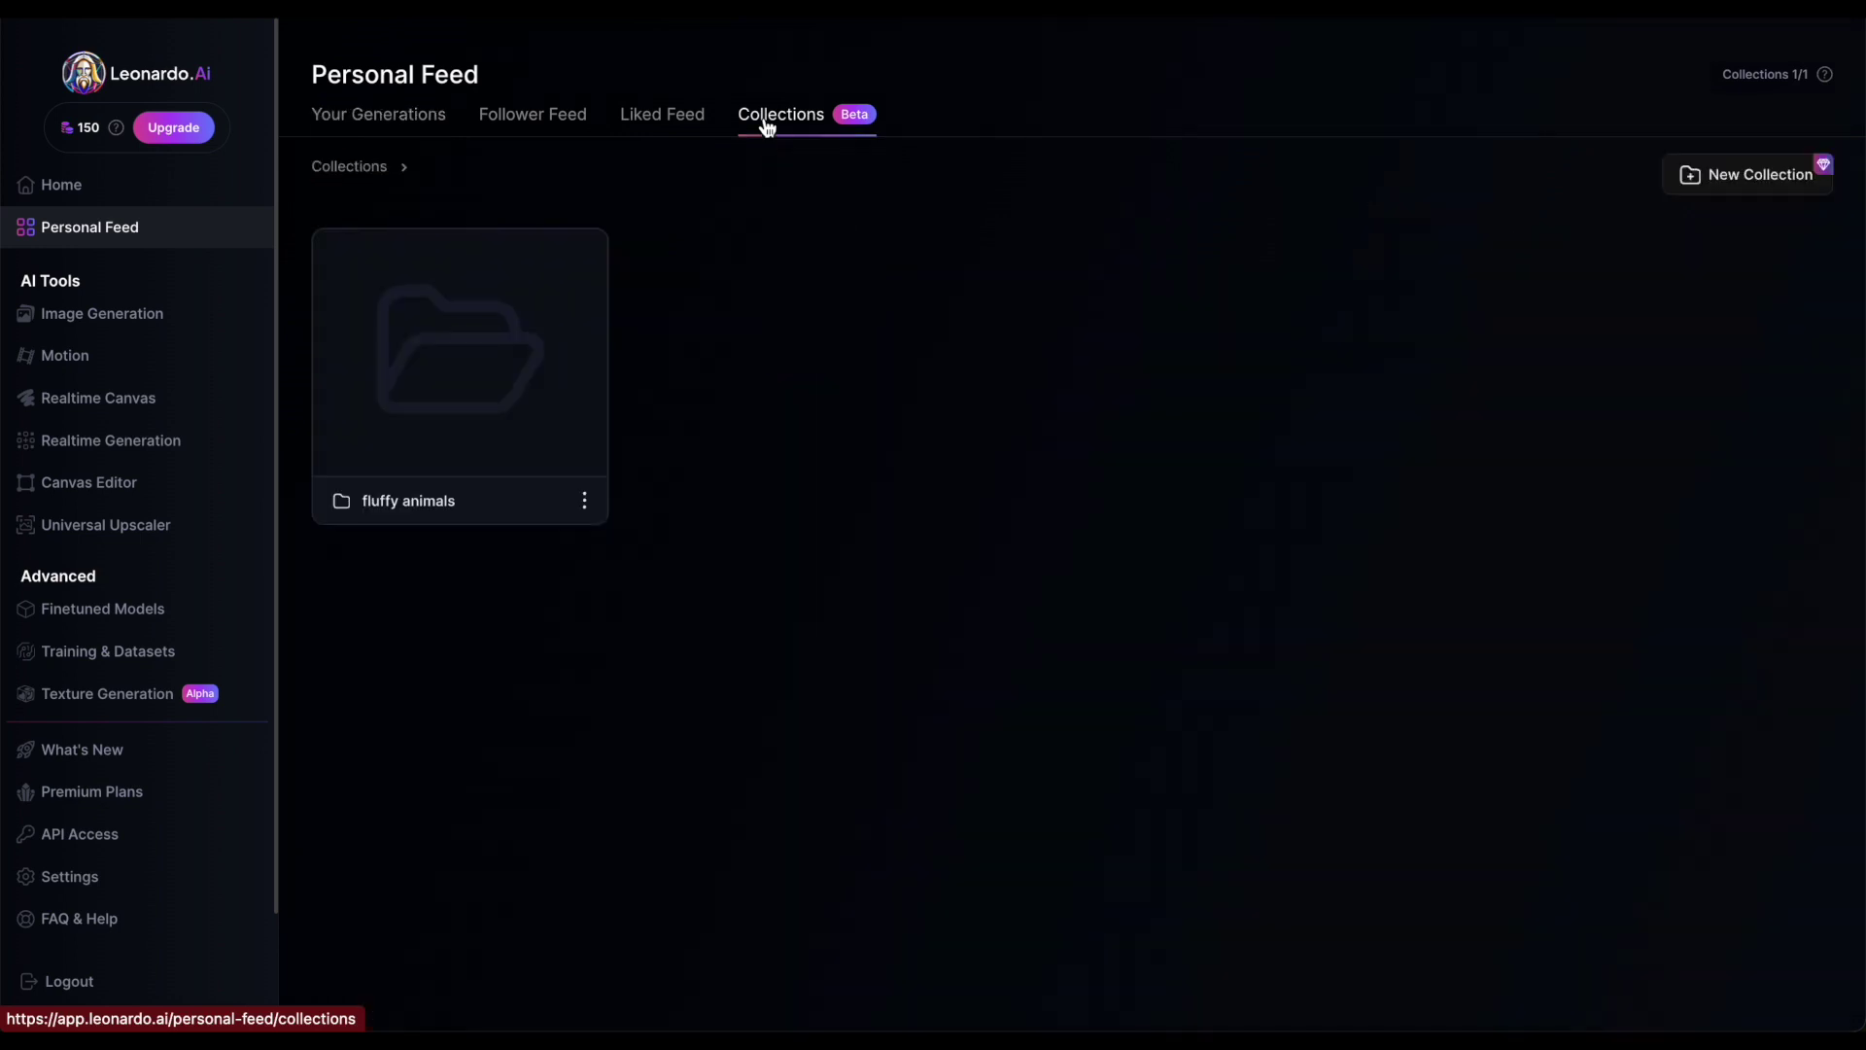
left_click(473, 367)
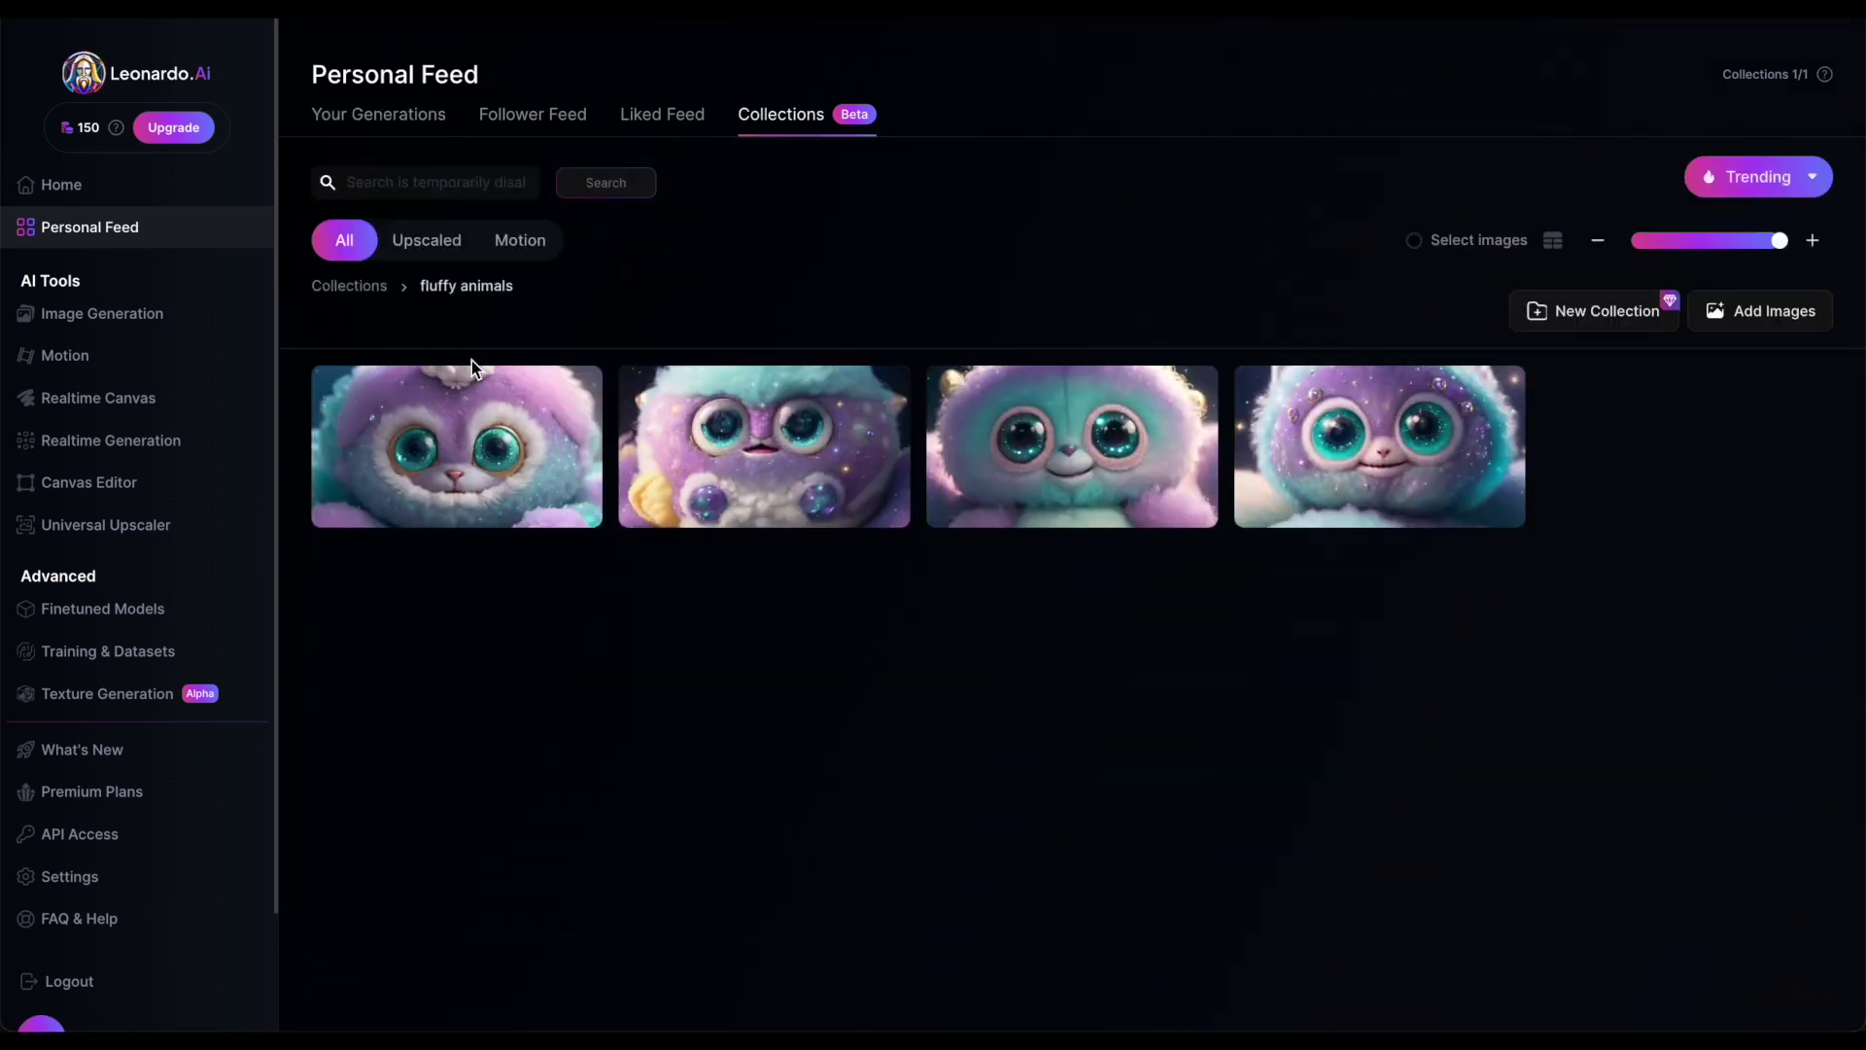
left_click(1775, 313)
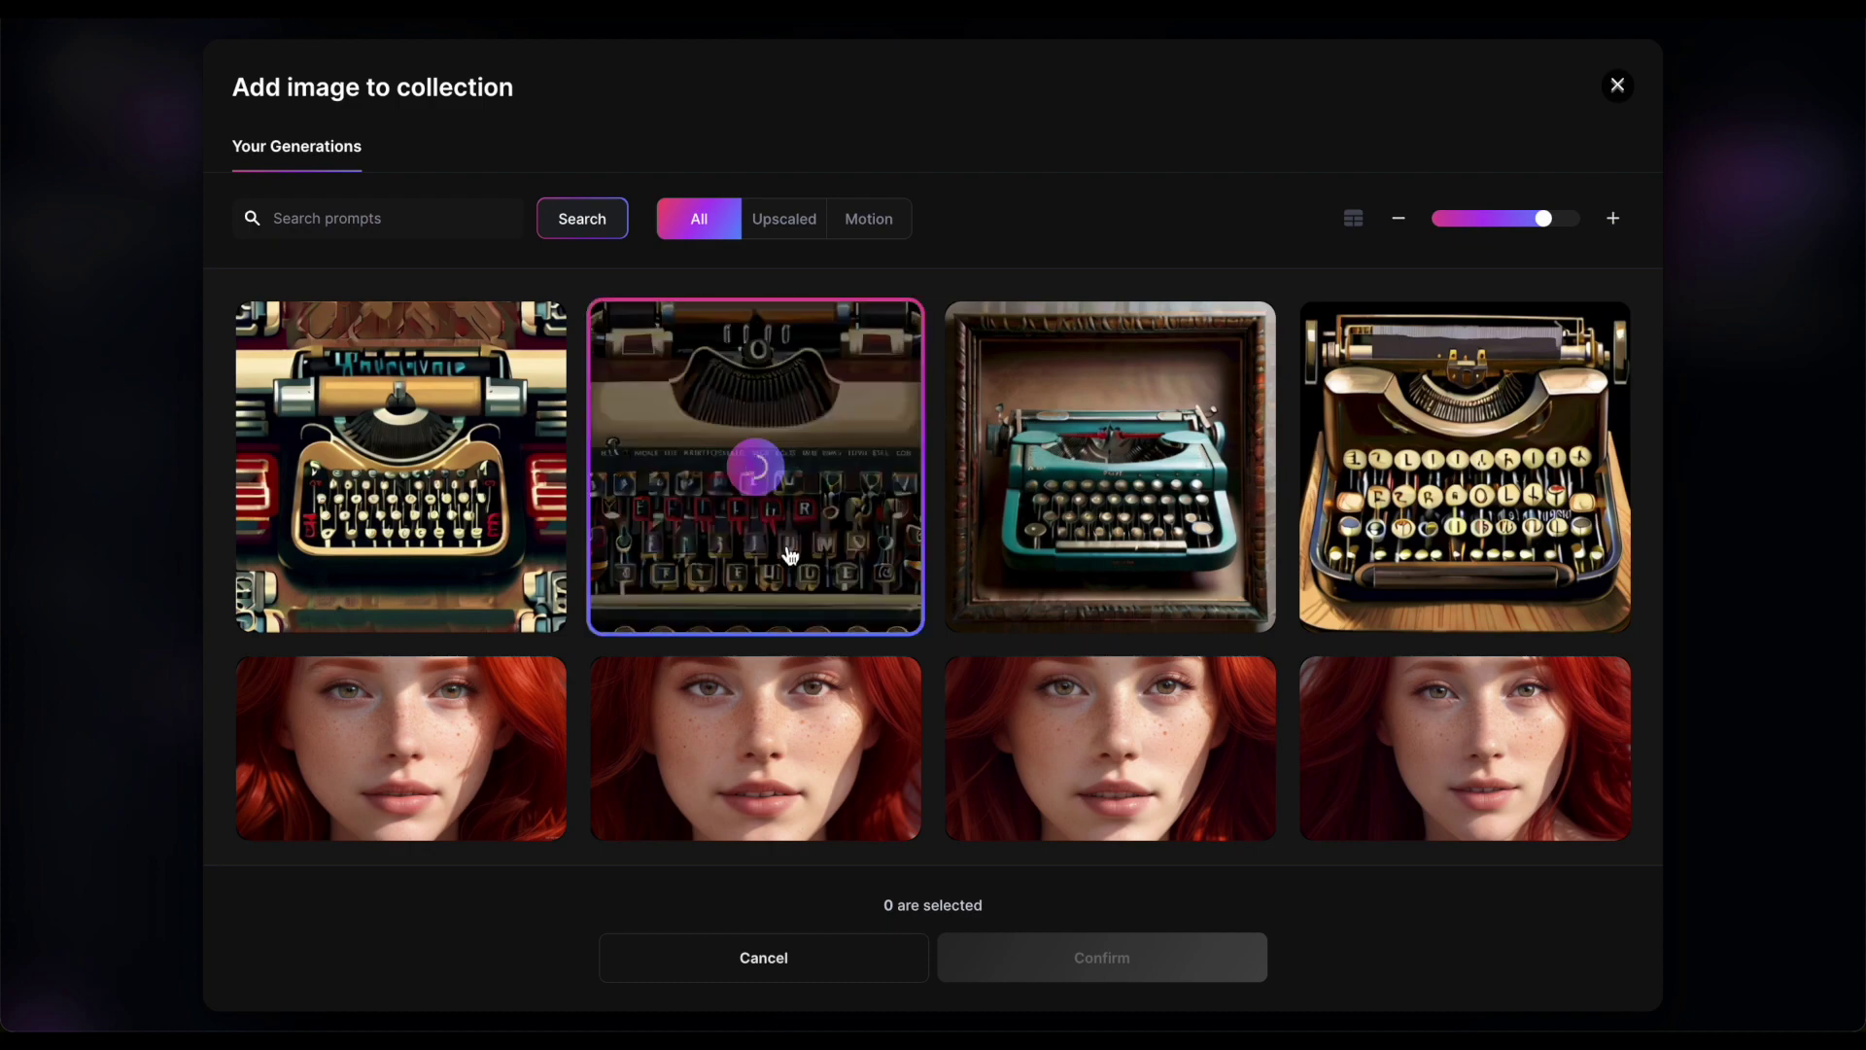
left_click(1011, 966)
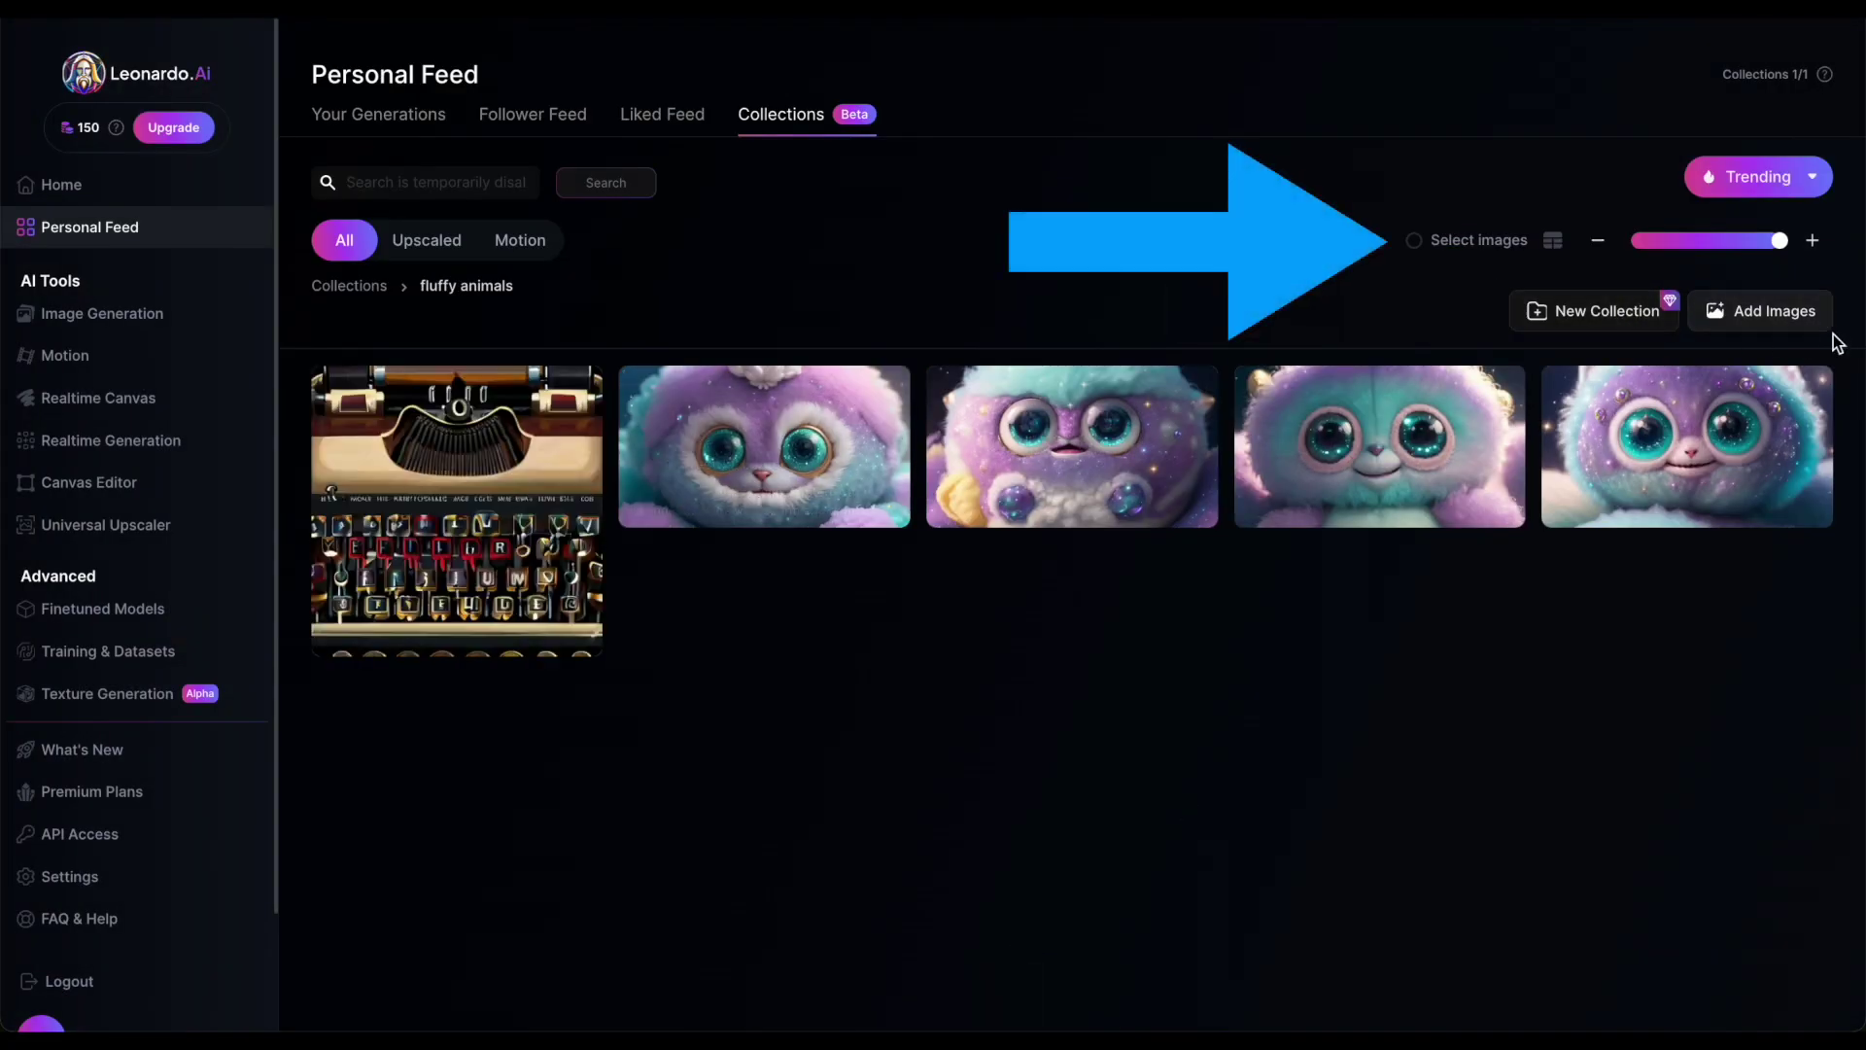
Select the typewriter image in fluffy animals and remove it from the collection
left_click(1414, 240)
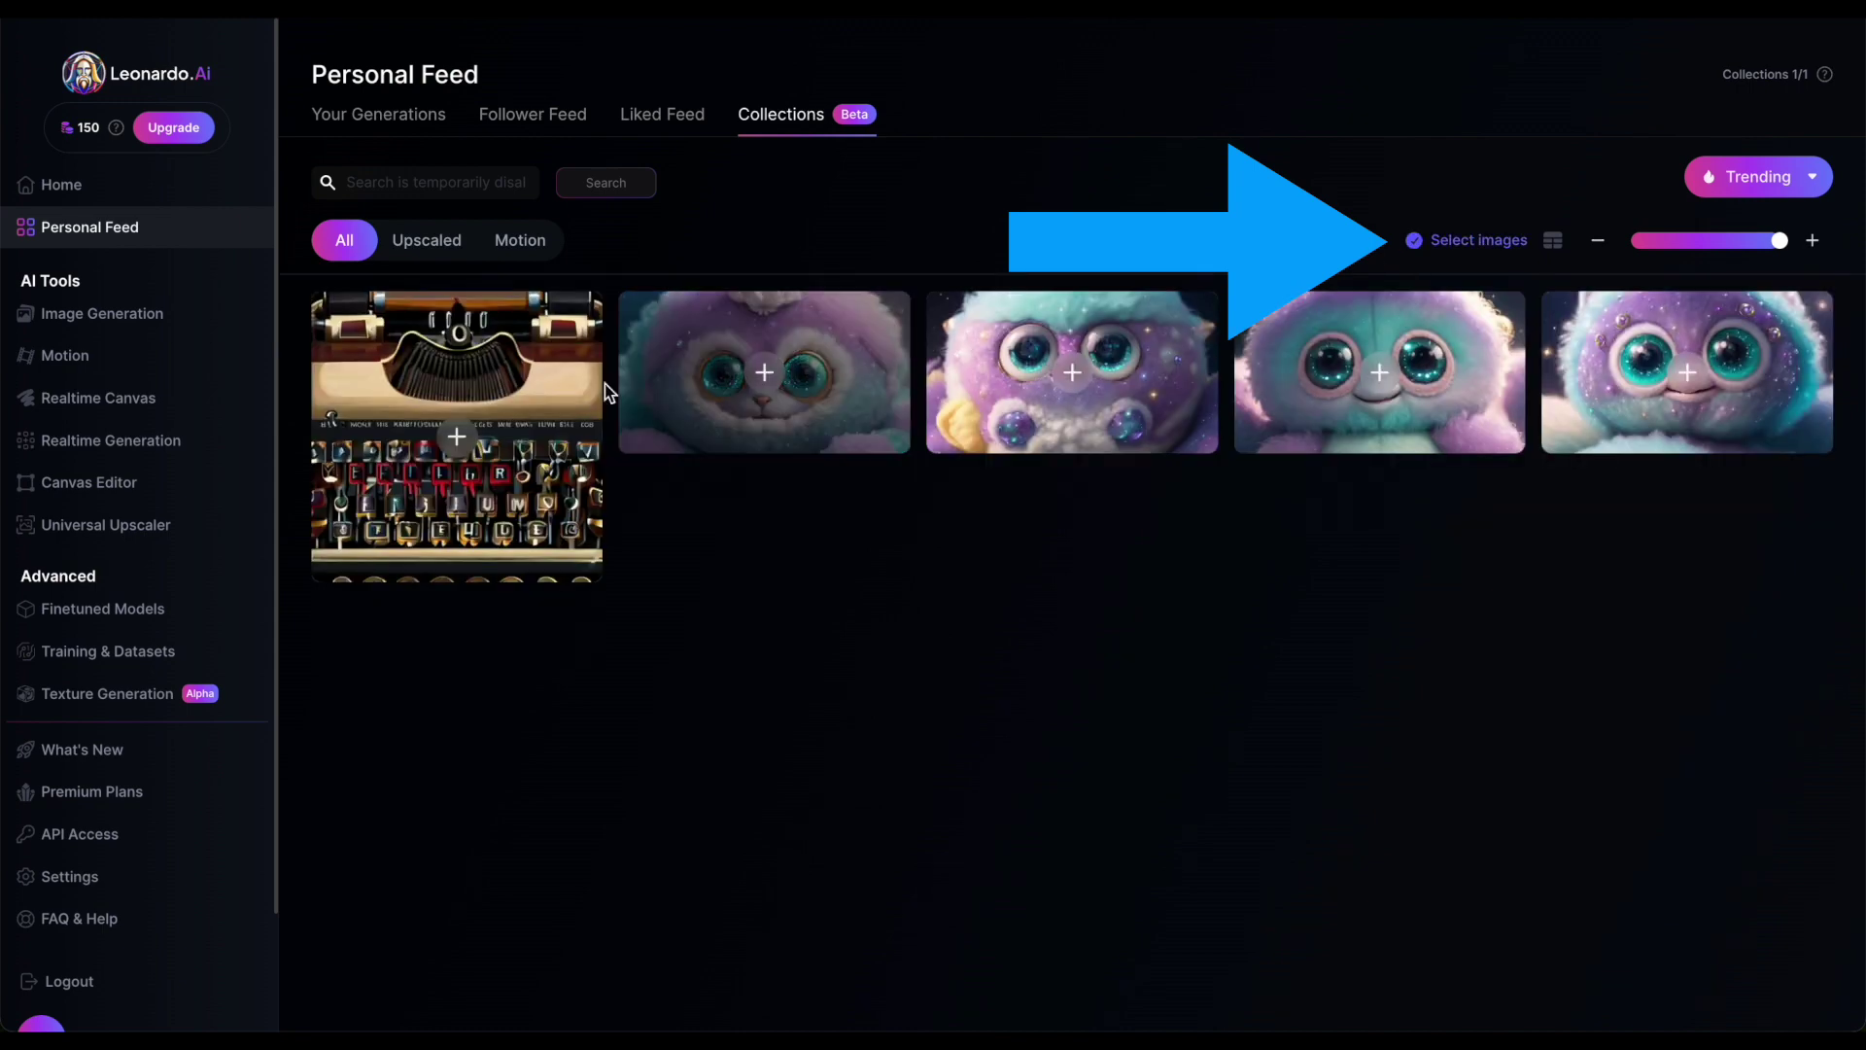
left_click(526, 371)
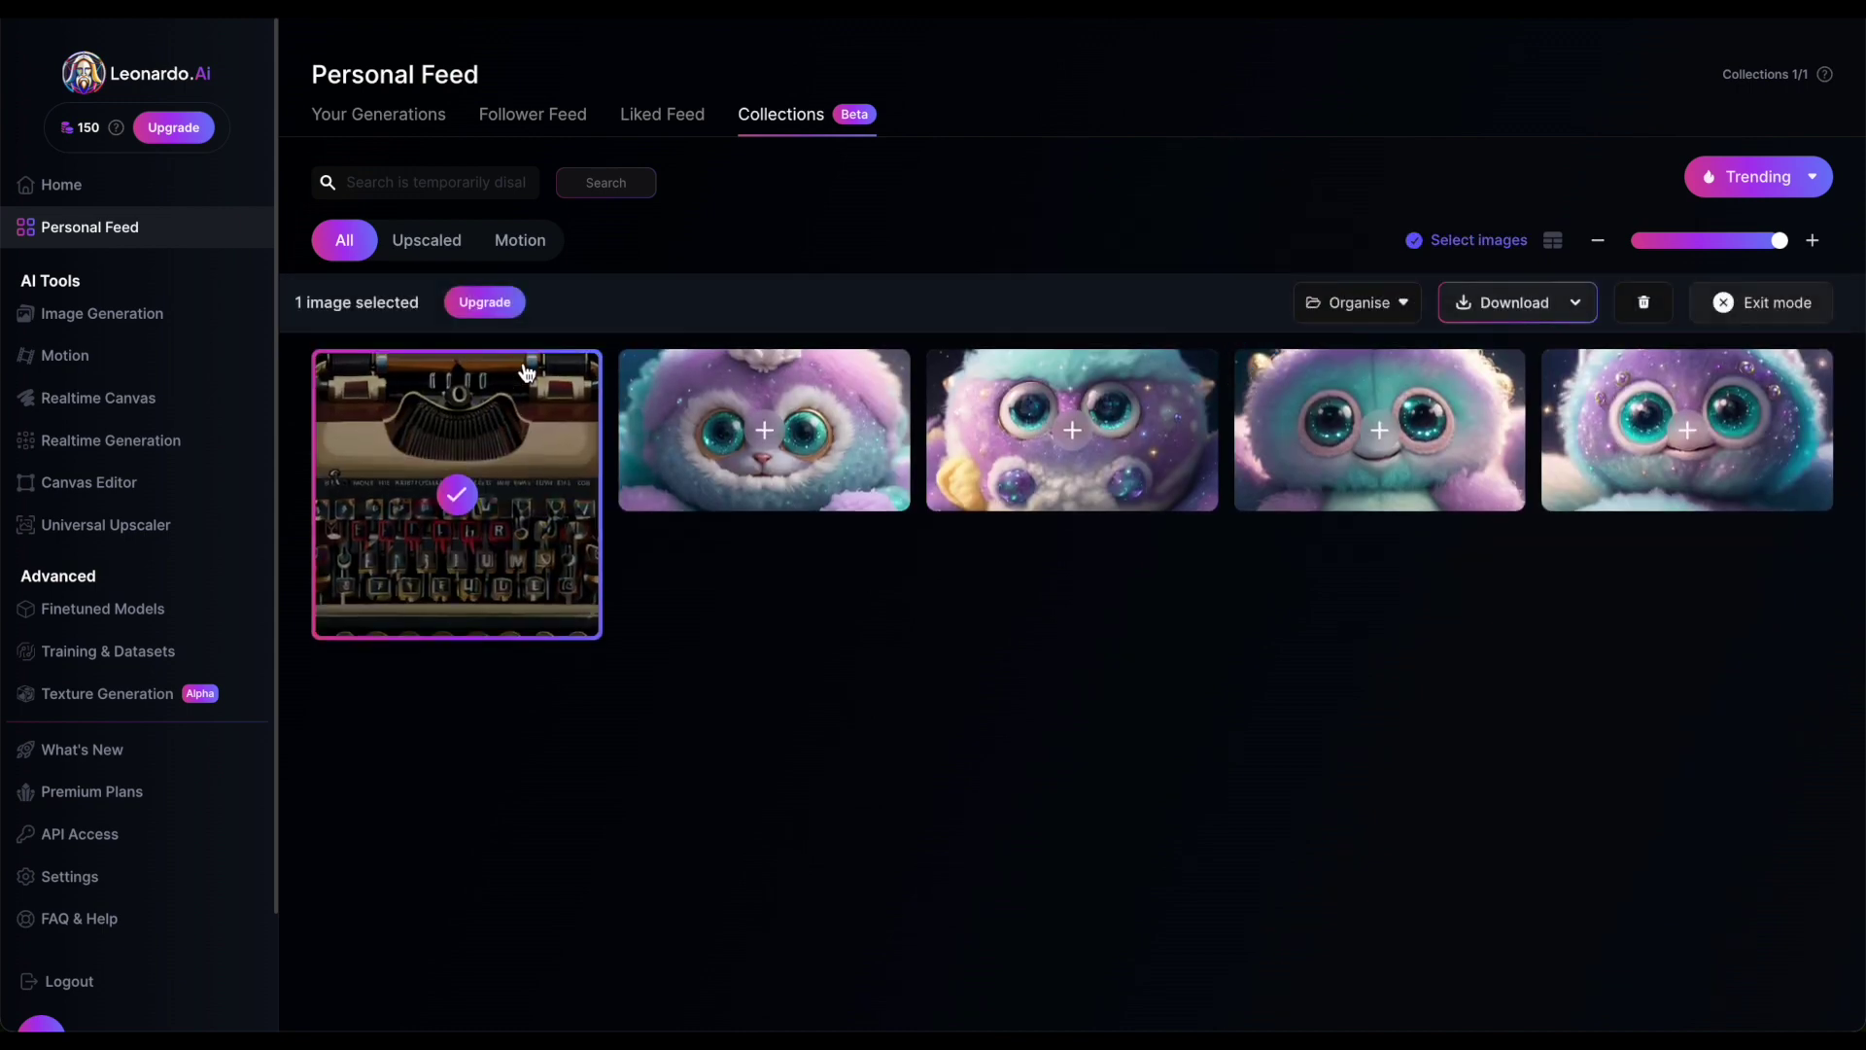
left_click(1642, 303)
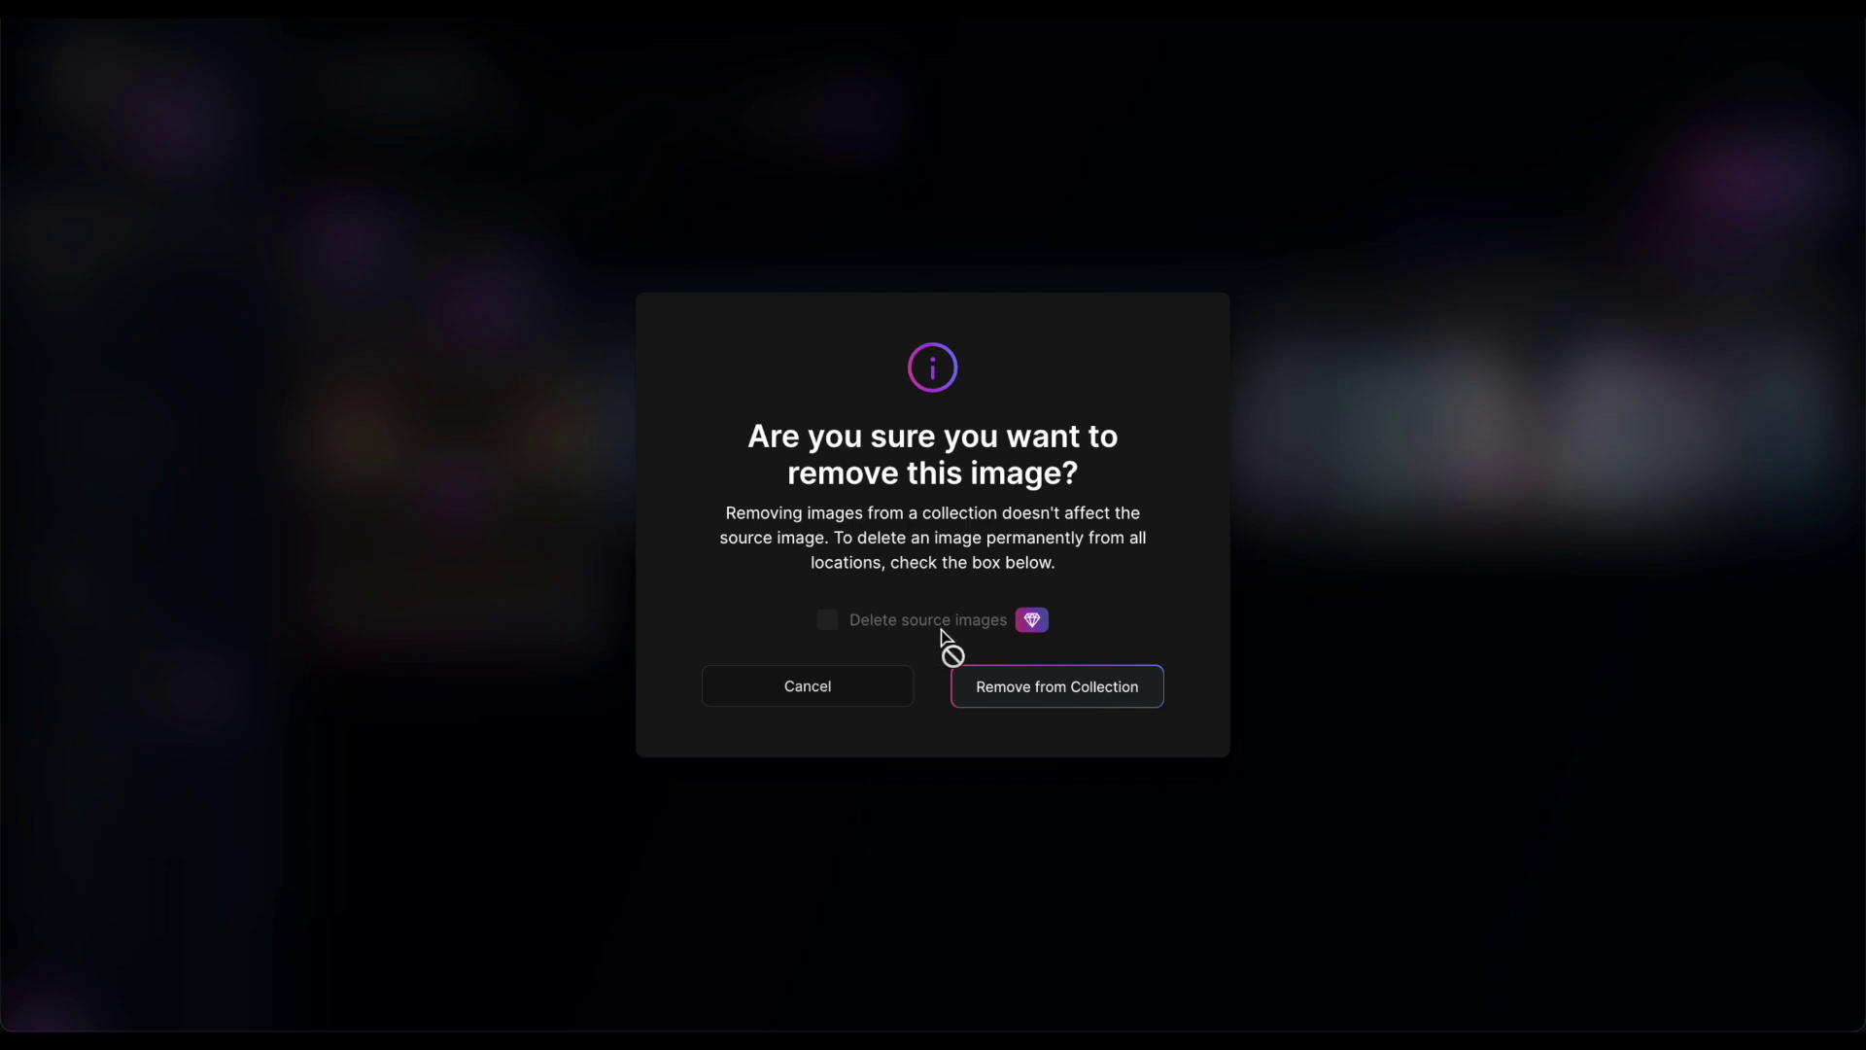
left_click(1019, 692)
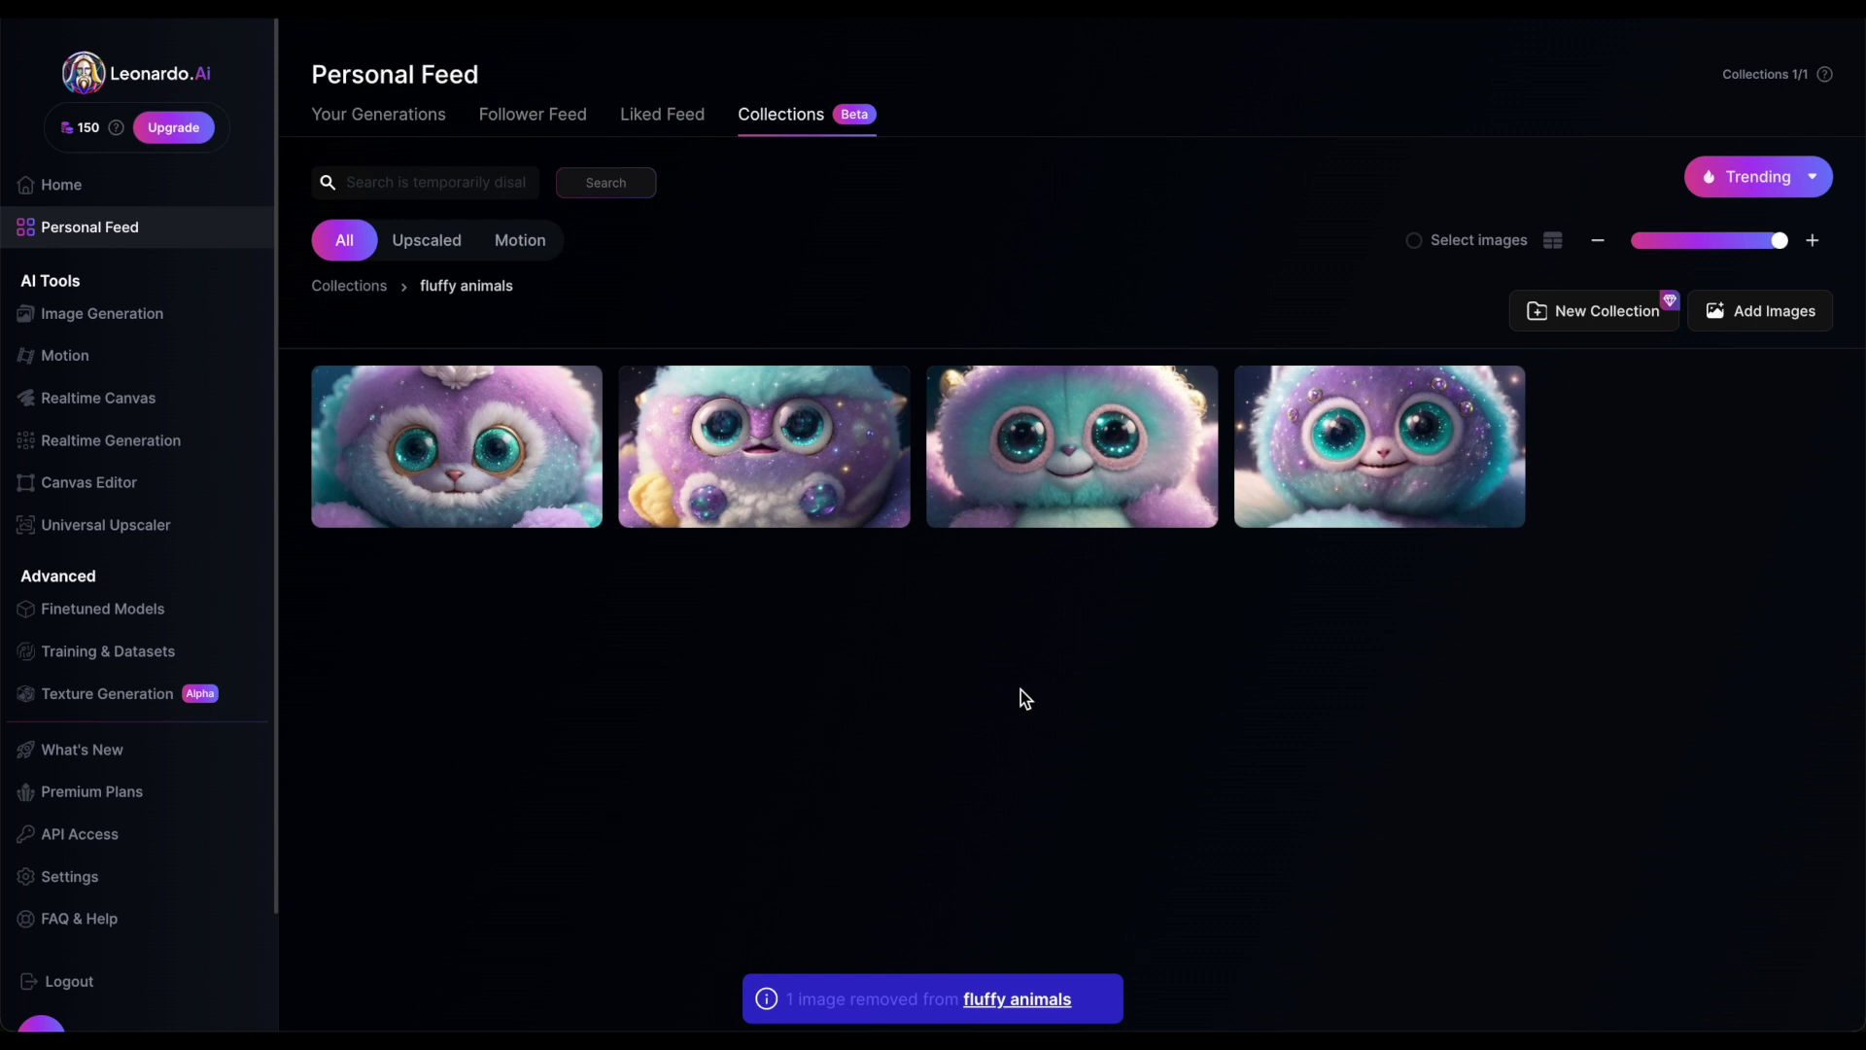
From the Collections list, request deletion of the fluffy animals collection
left_click(775, 129)
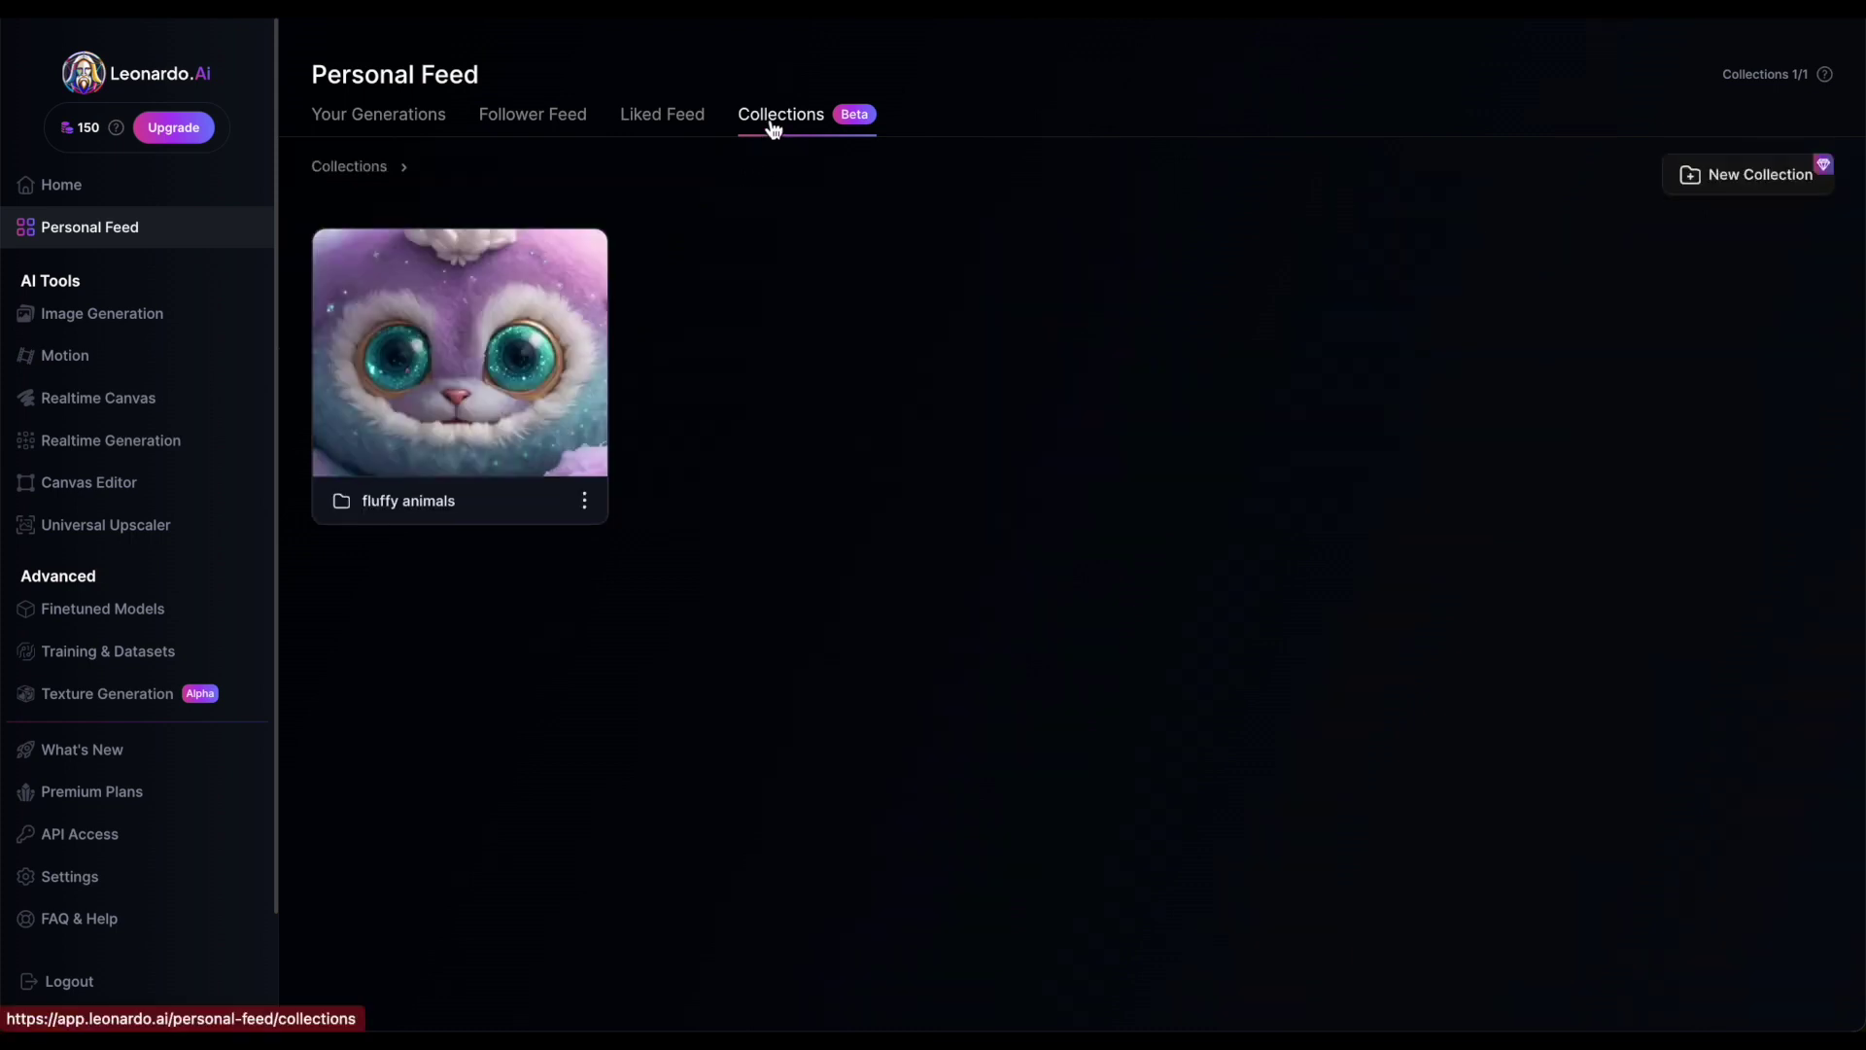
left_click(584, 512)
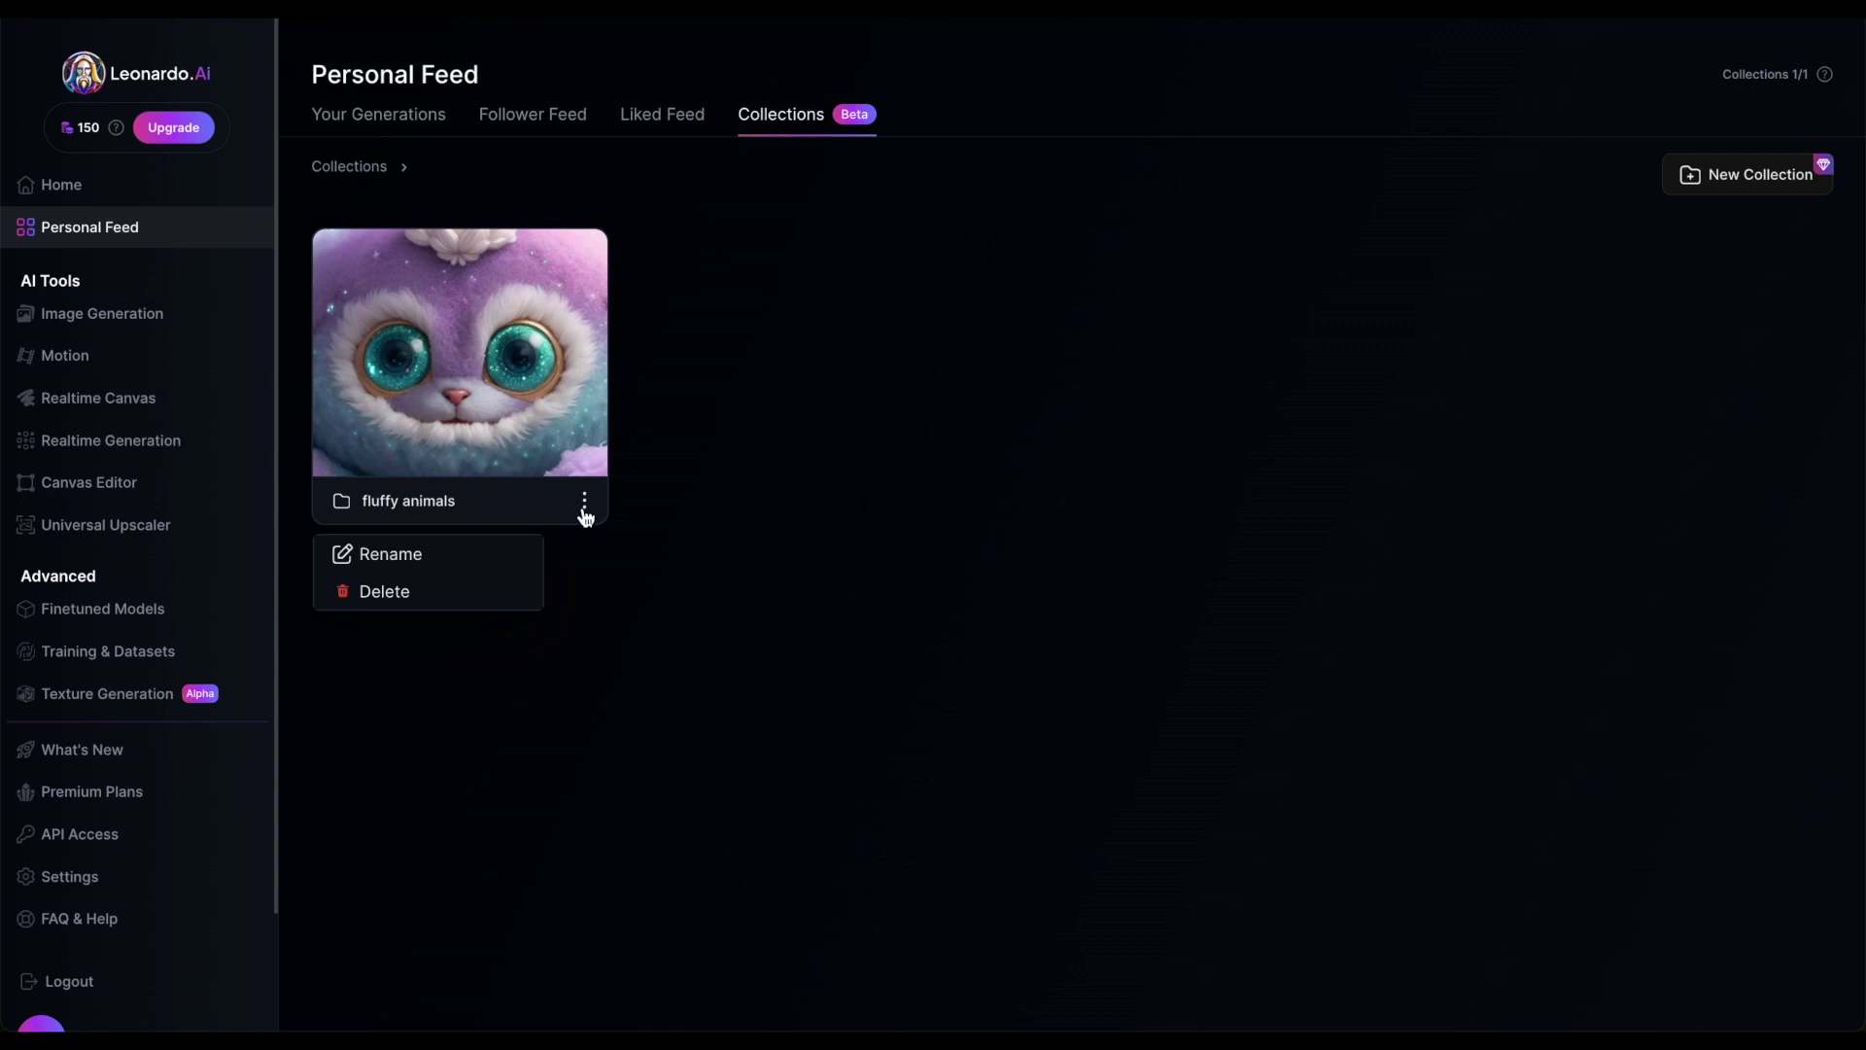
left_click(412, 590)
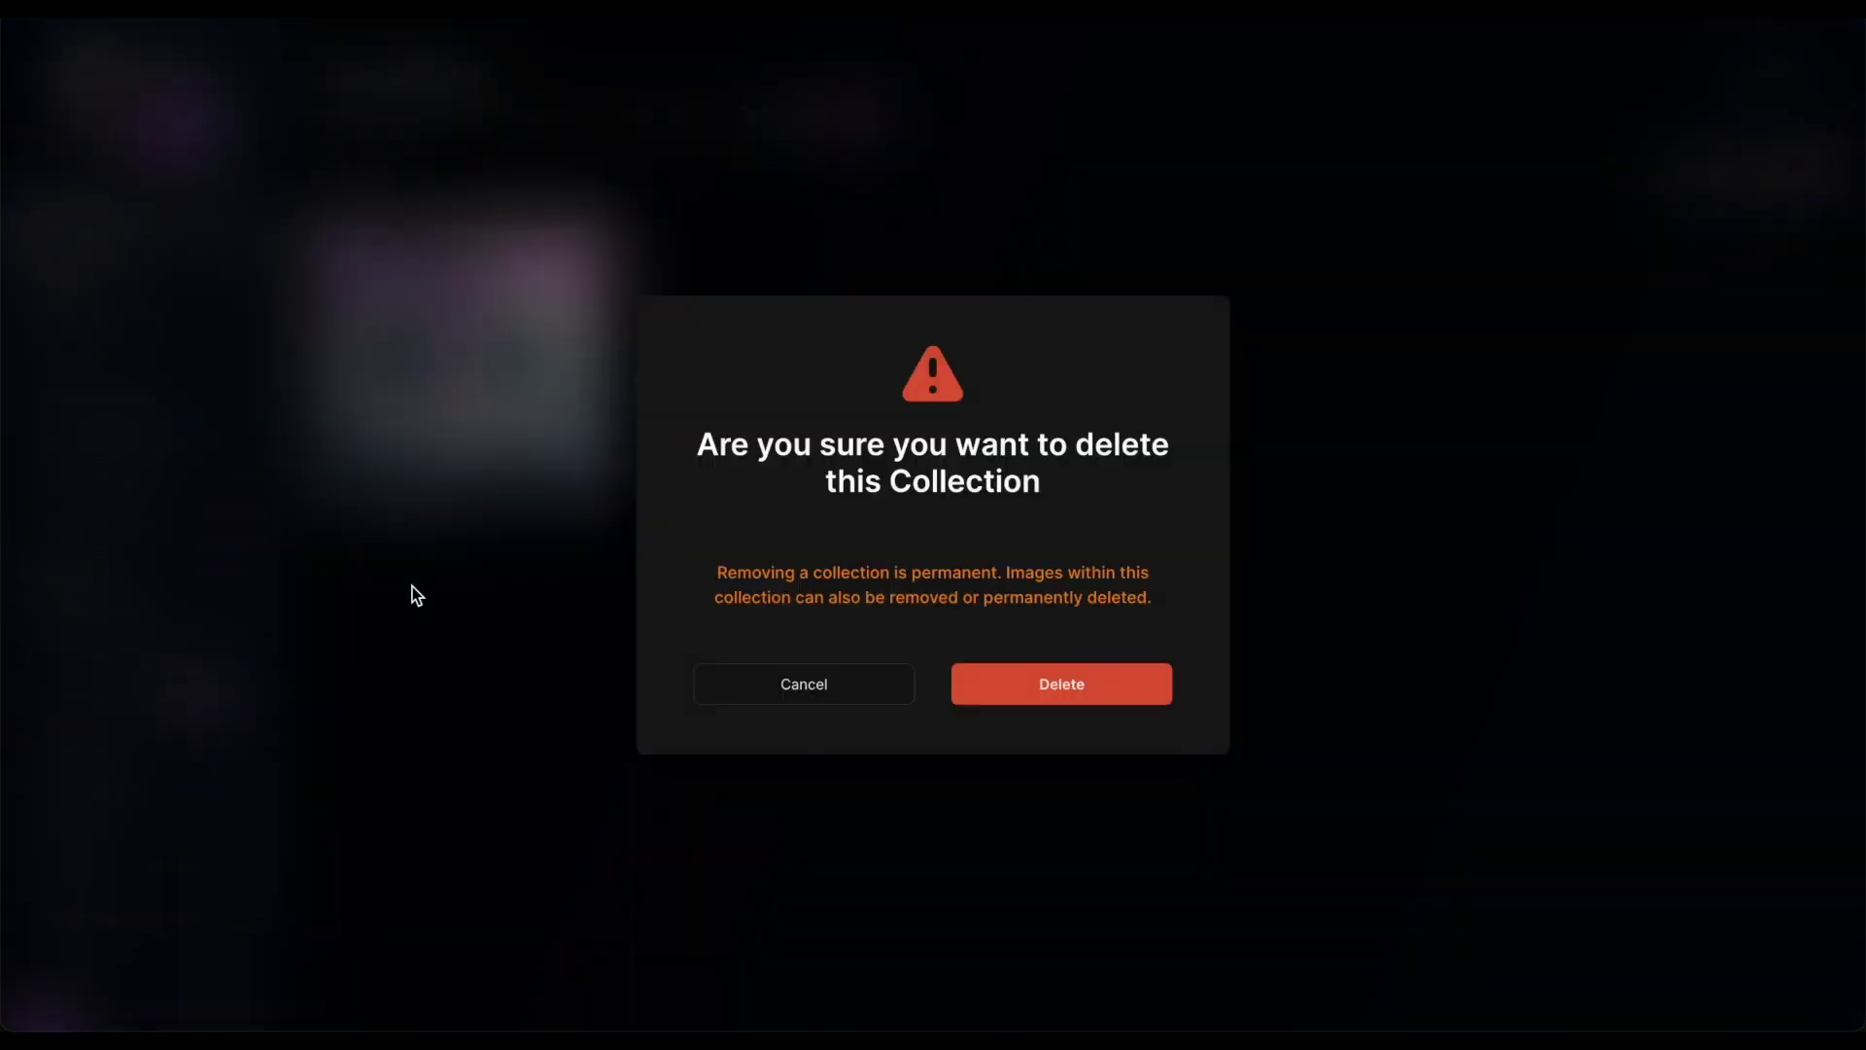